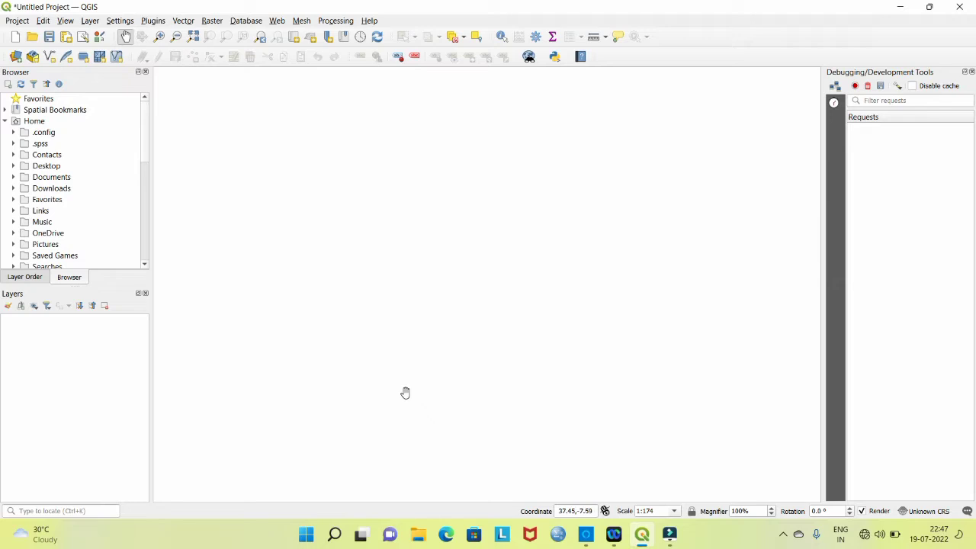
Add the scanned toposheet F45B15_73E15.tiff from the Desktop to the project as a raster layer.
click(89, 22)
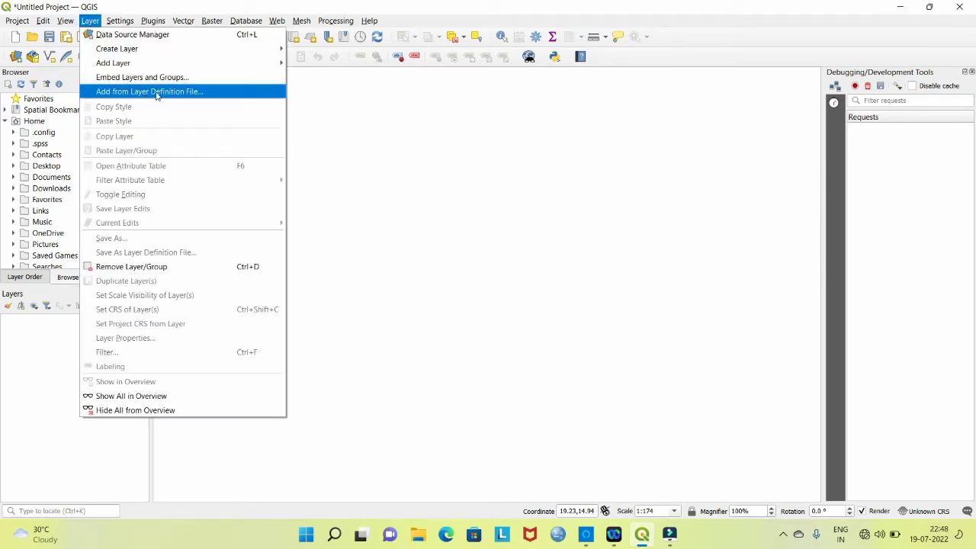
mouse_move(215, 61)
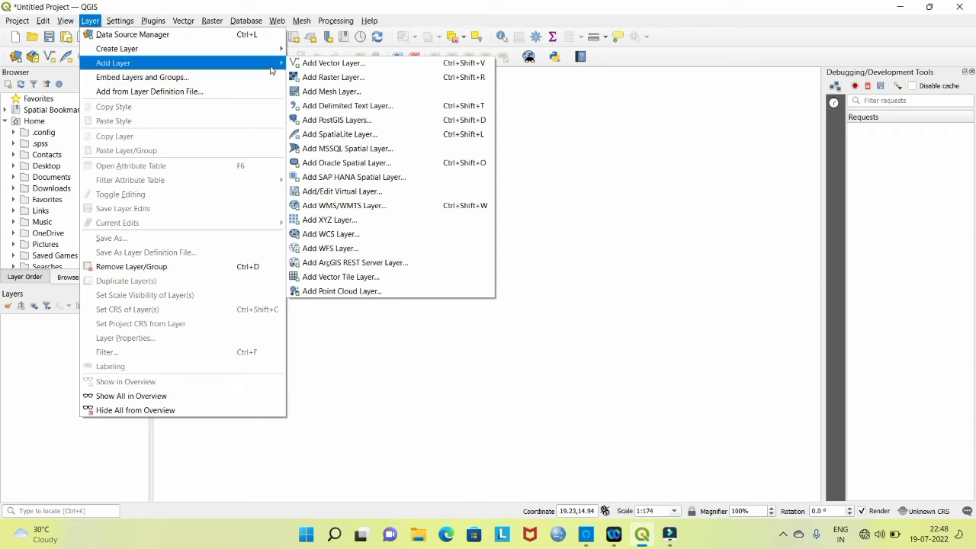
click(300, 76)
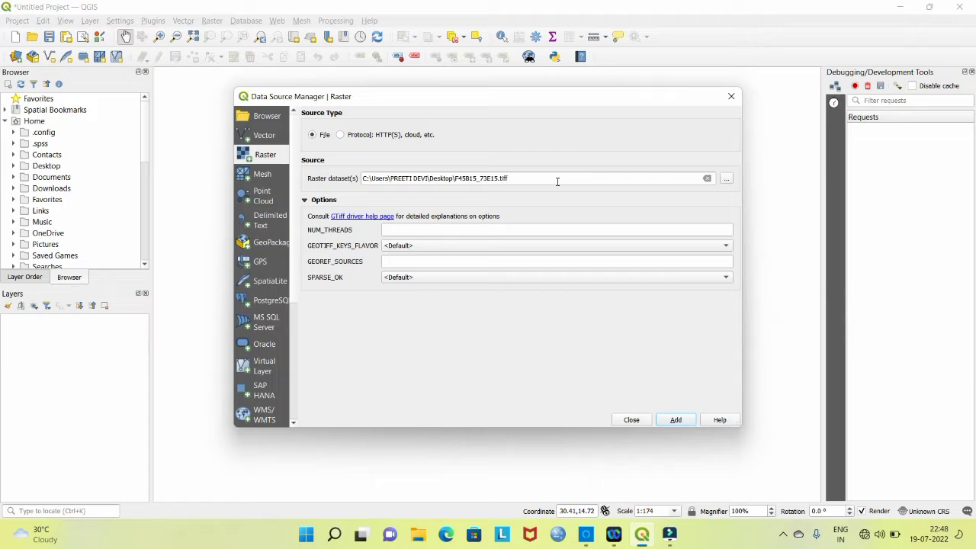
click(726, 178)
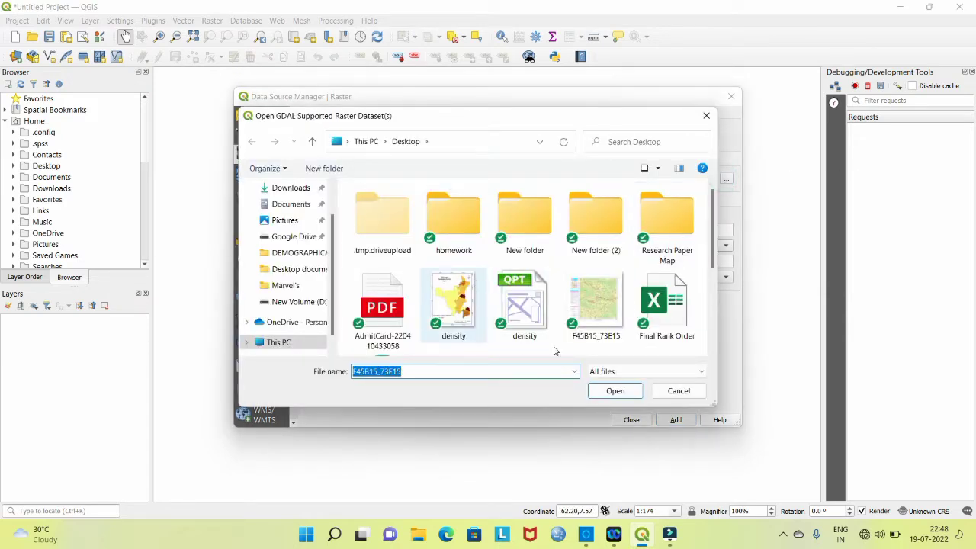
scroll(500, 284, down, 1)
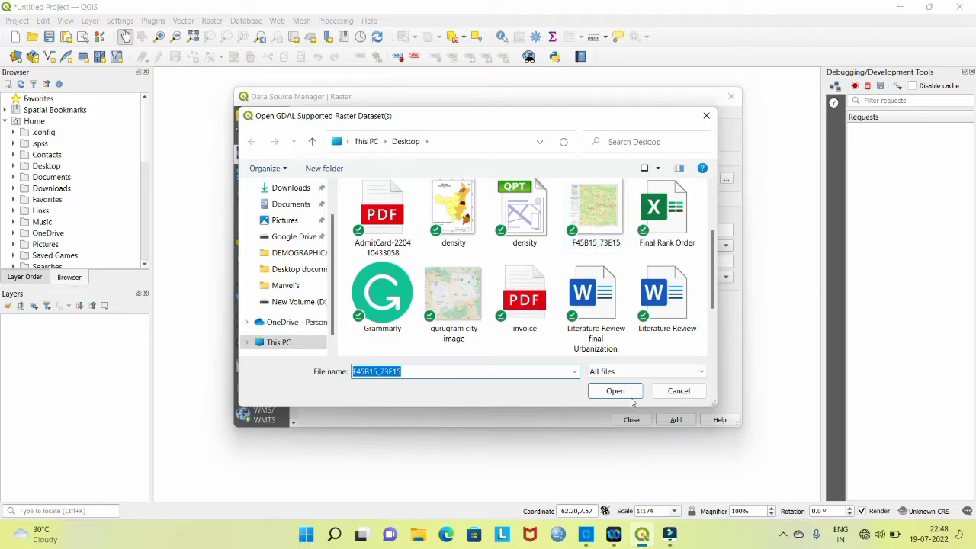
click(608, 242)
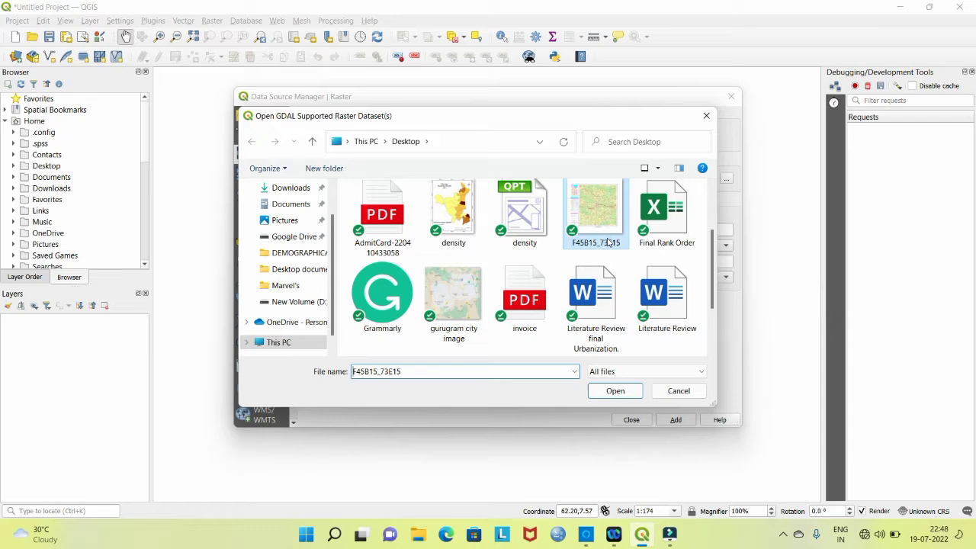
click(616, 390)
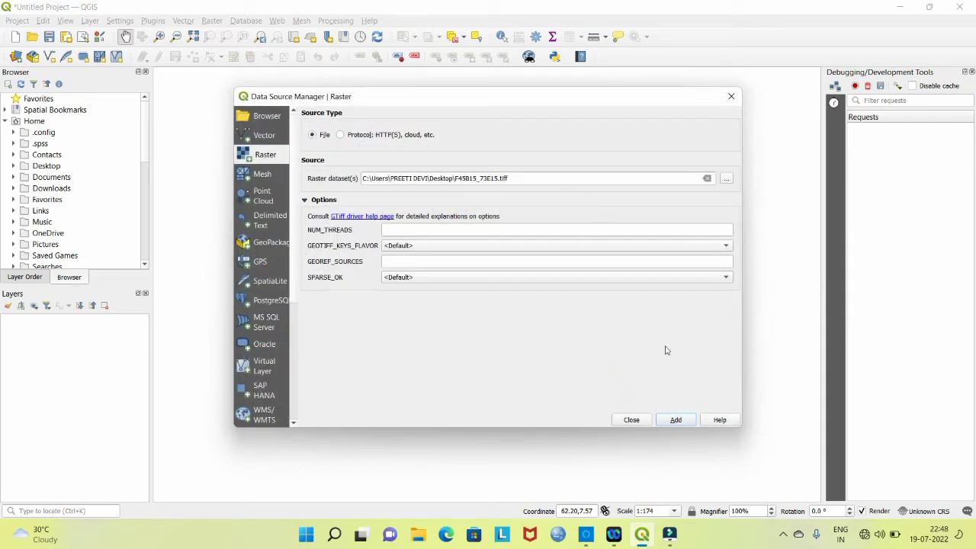
click(673, 419)
click(633, 421)
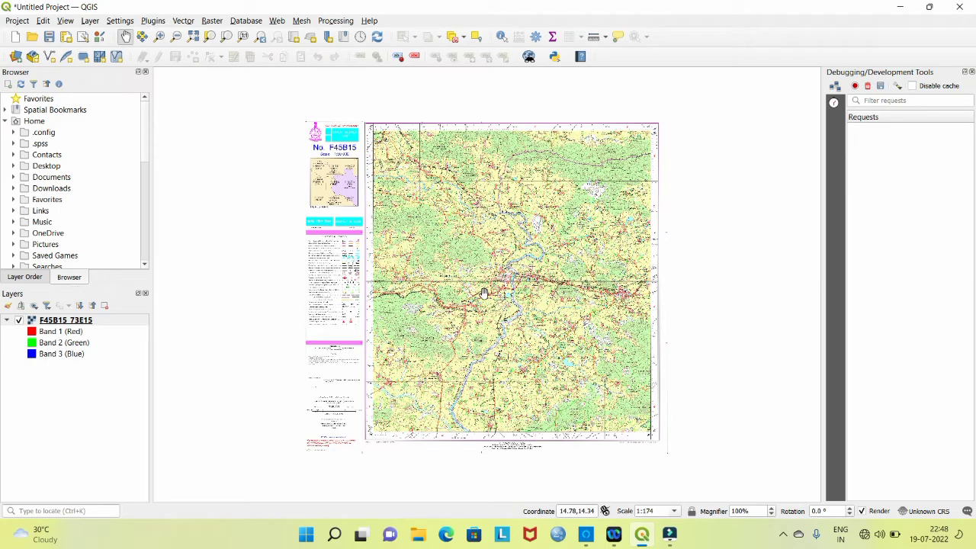
Examine the toposheet's map symbols, settlements, roads and railway around Baratoli and Sondimra at close range.
scroll(448, 229, up, 2)
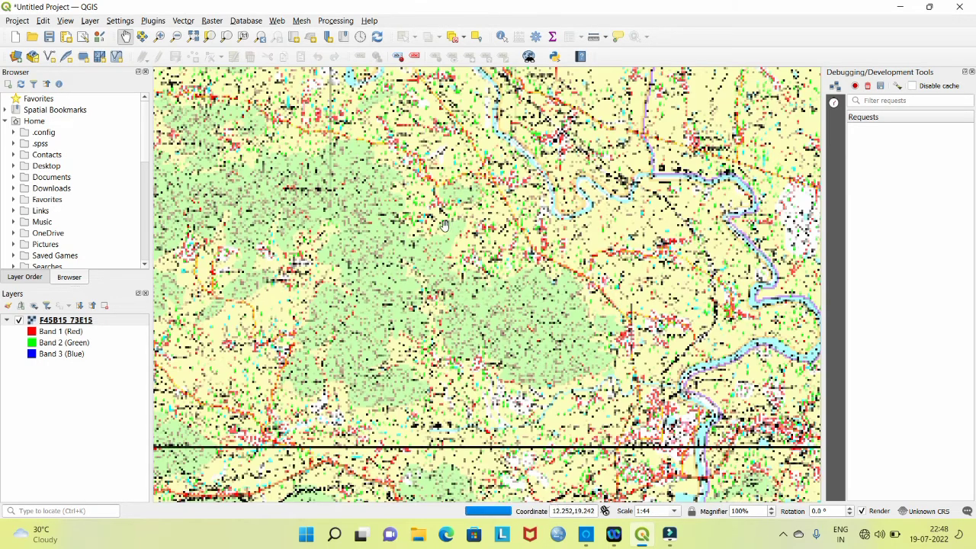
drag(428, 208, 782, 390)
scroll(603, 290, up, 2)
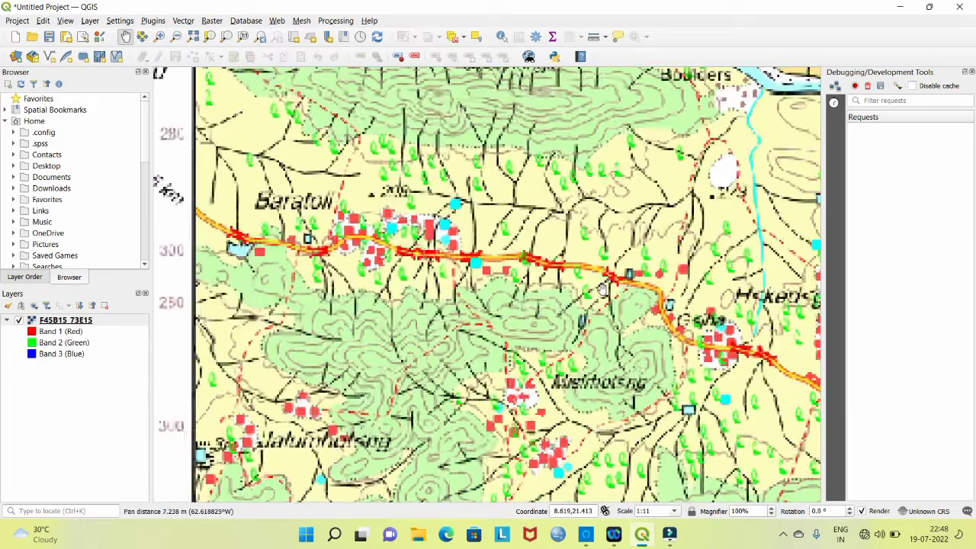
scroll(602, 290, down, 1)
drag(522, 307, 525, 361)
drag(584, 216, 564, 316)
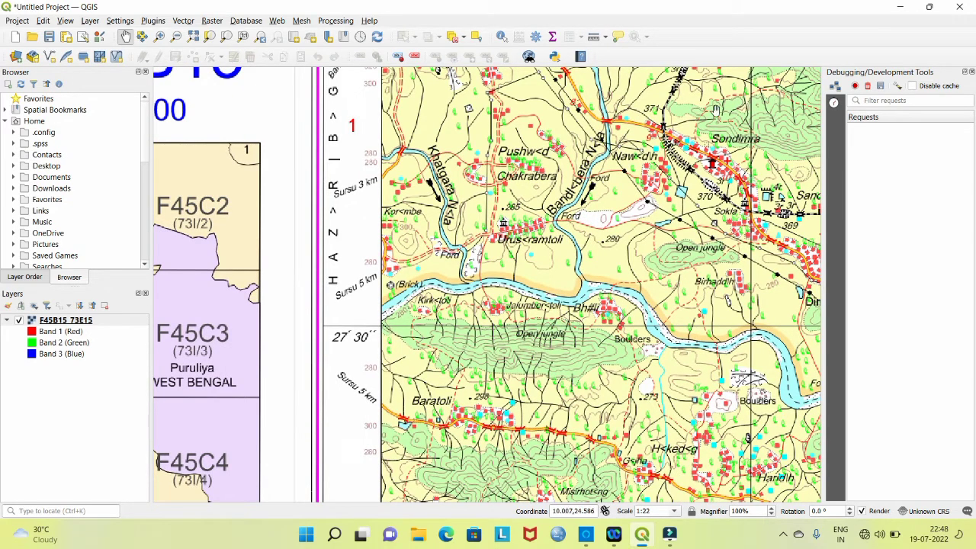
scroll(722, 190, up, 3)
drag(692, 150, 662, 386)
scroll(608, 301, down, 2)
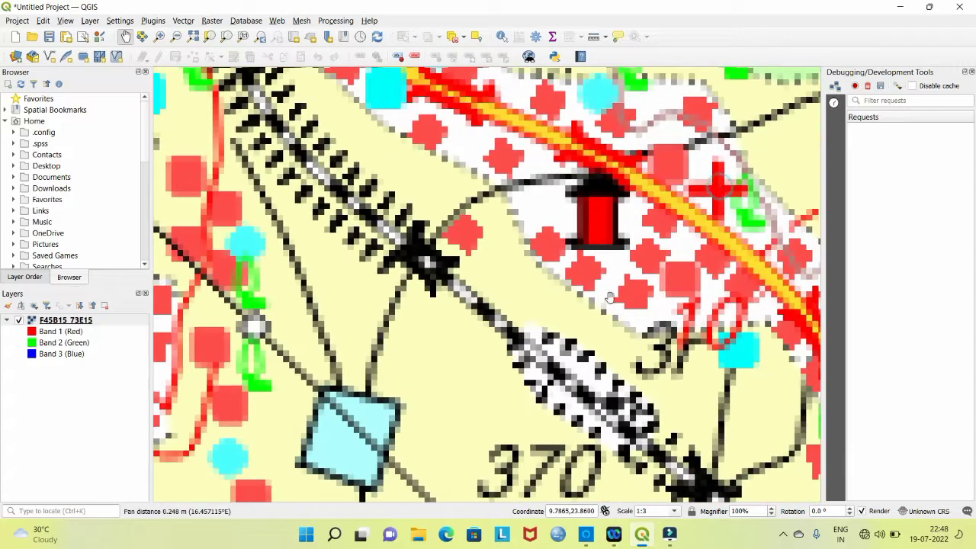
scroll(610, 252, down, 1)
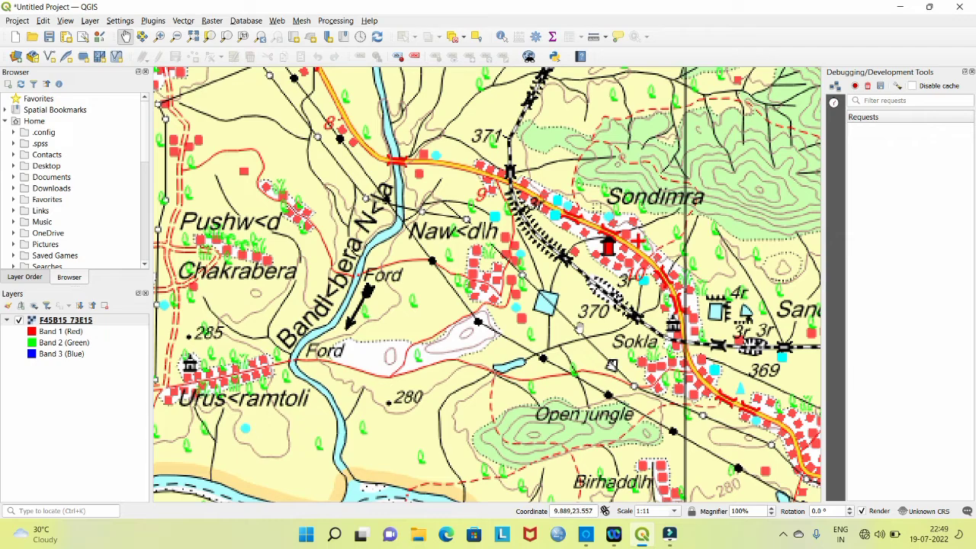
drag(478, 323, 639, 387)
scroll(652, 294, down, 1)
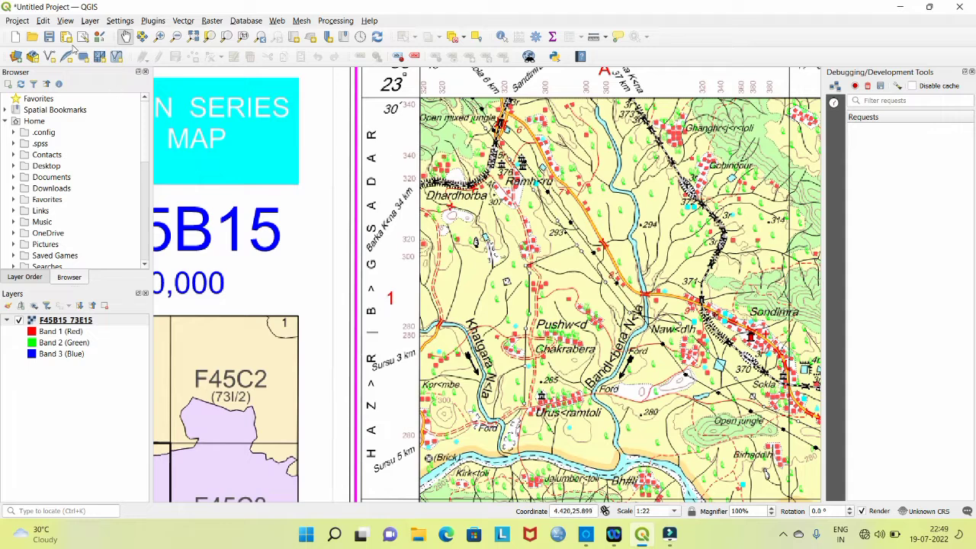
Start a new shapefile layer and give it the file name Temple.
click(120, 21)
mouse_move(90, 20)
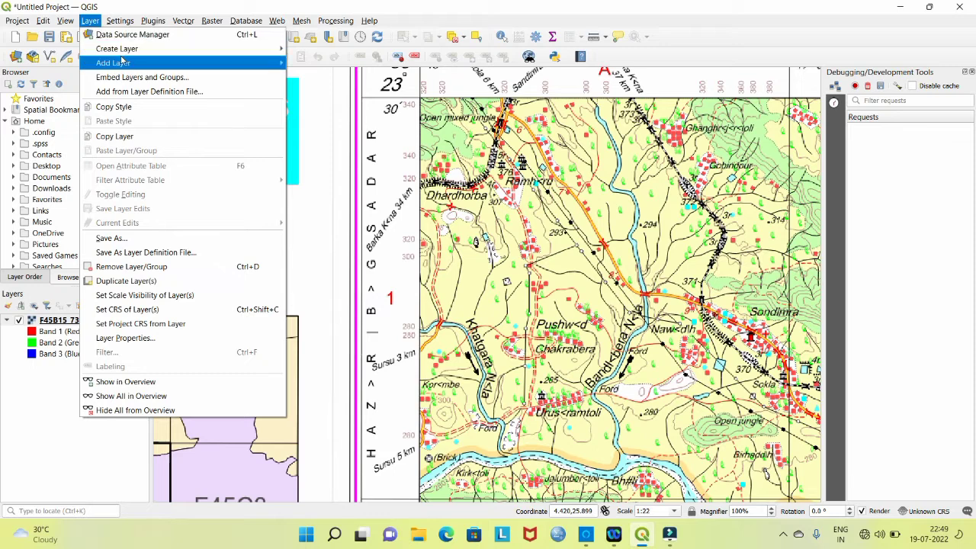
mouse_move(156, 49)
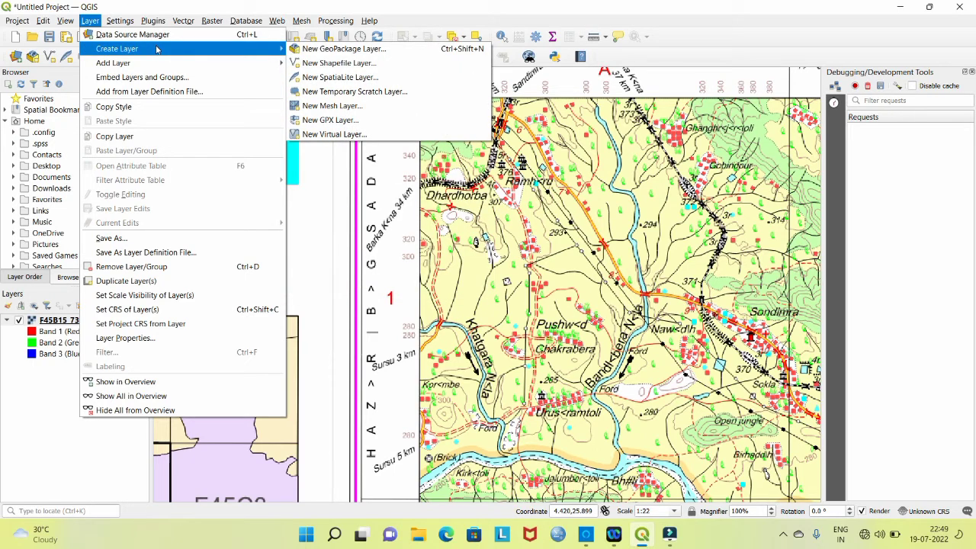
click(312, 64)
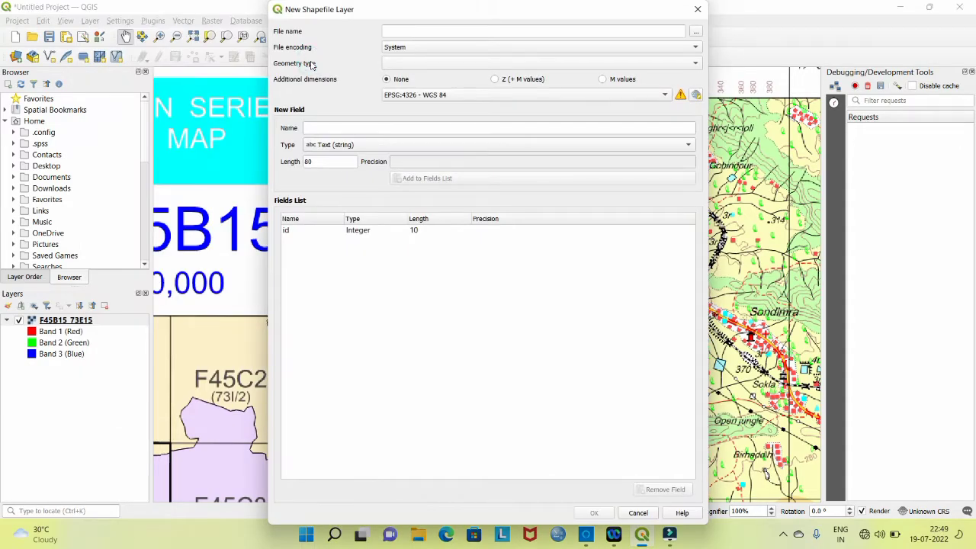
drag(375, 9, 319, 47)
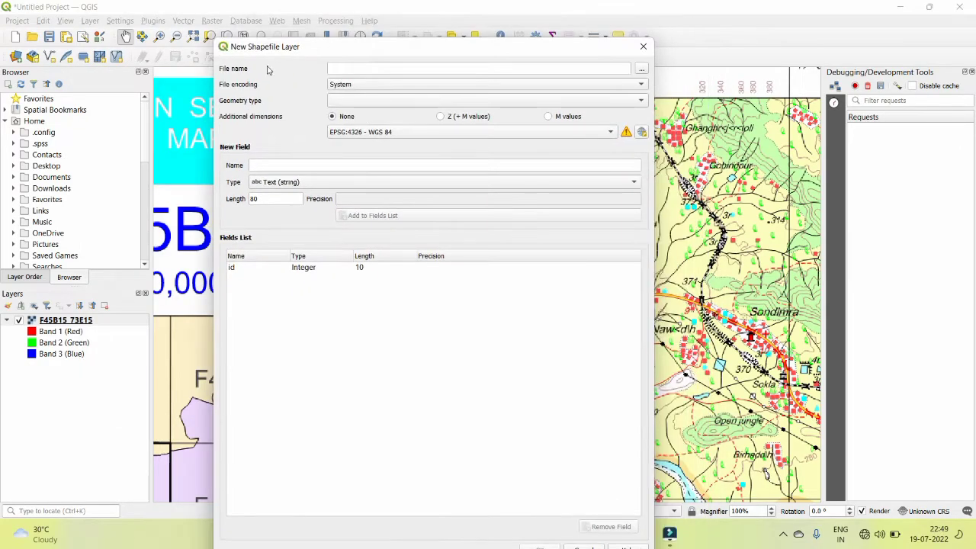
click(347, 70)
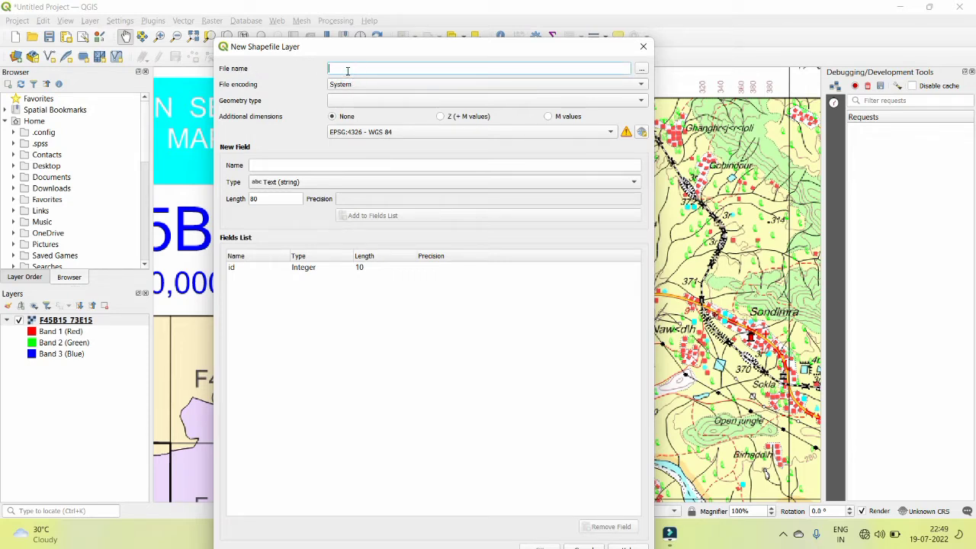
text(T)
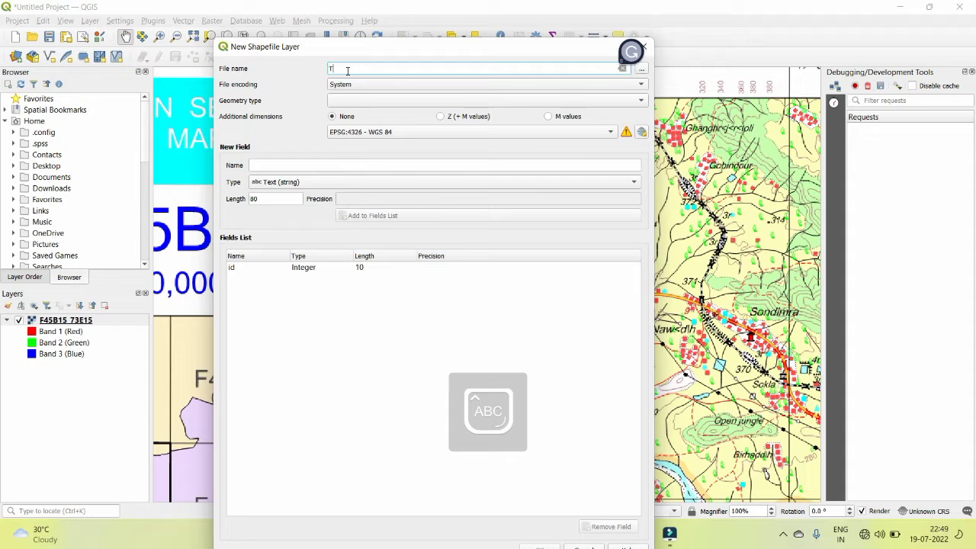
text(emple)
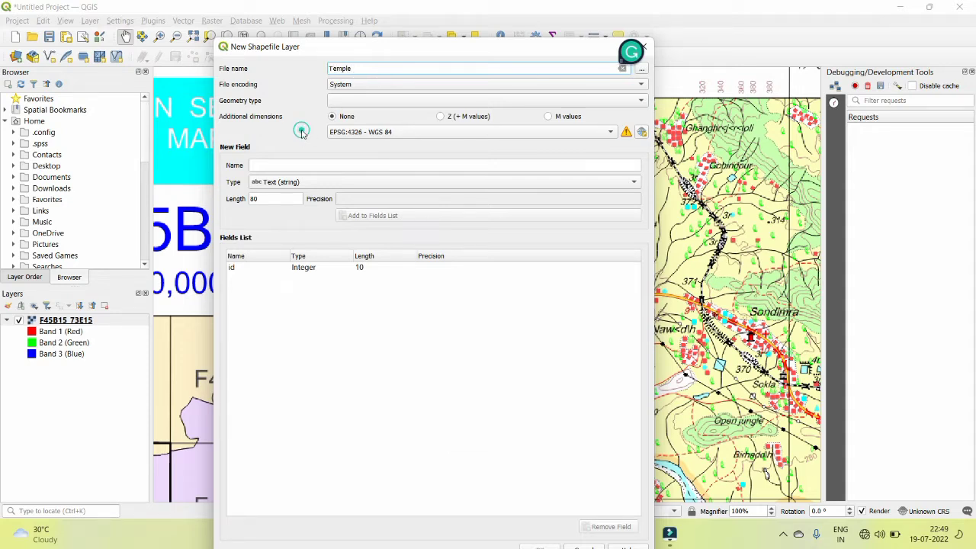
Set the new shapefile's geometry type to Point, keeping the System file encoding.
click(364, 87)
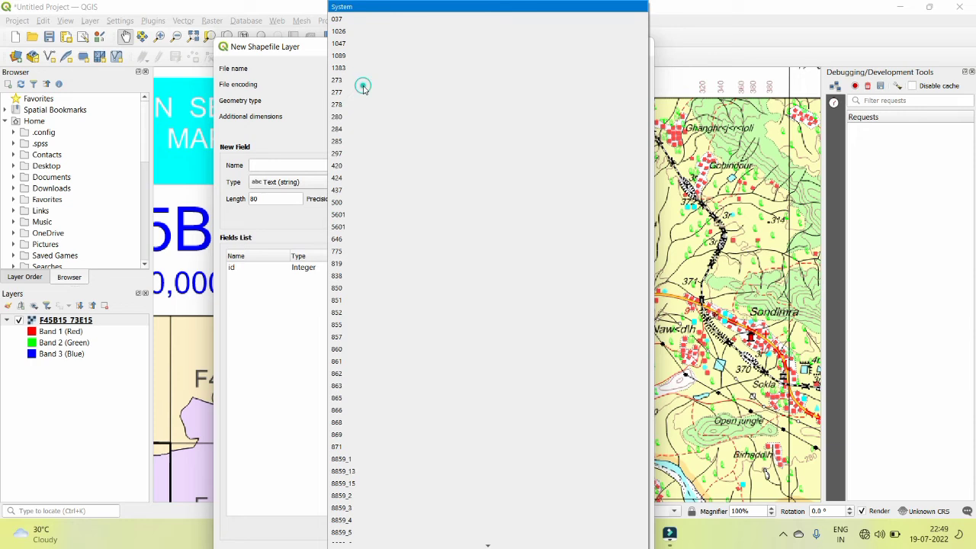
click(270, 107)
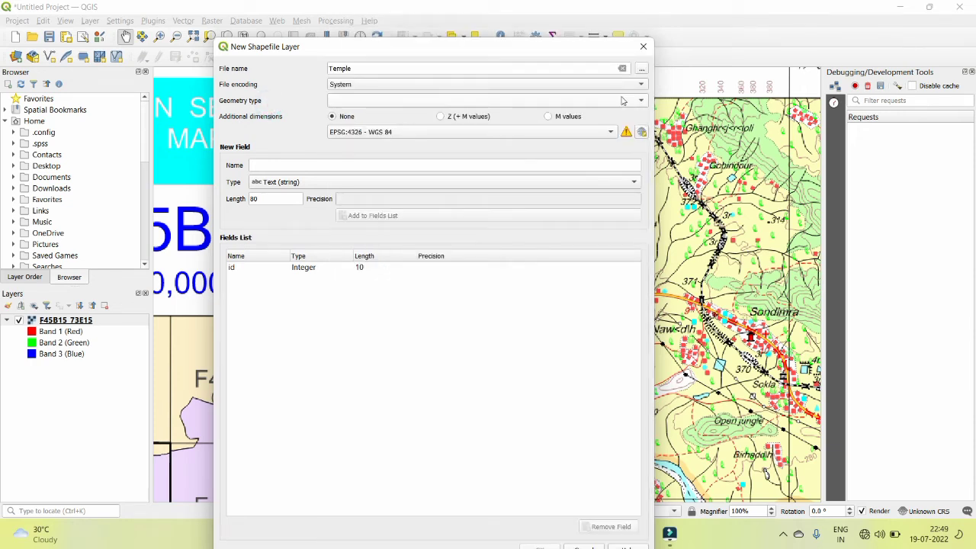
click(642, 102)
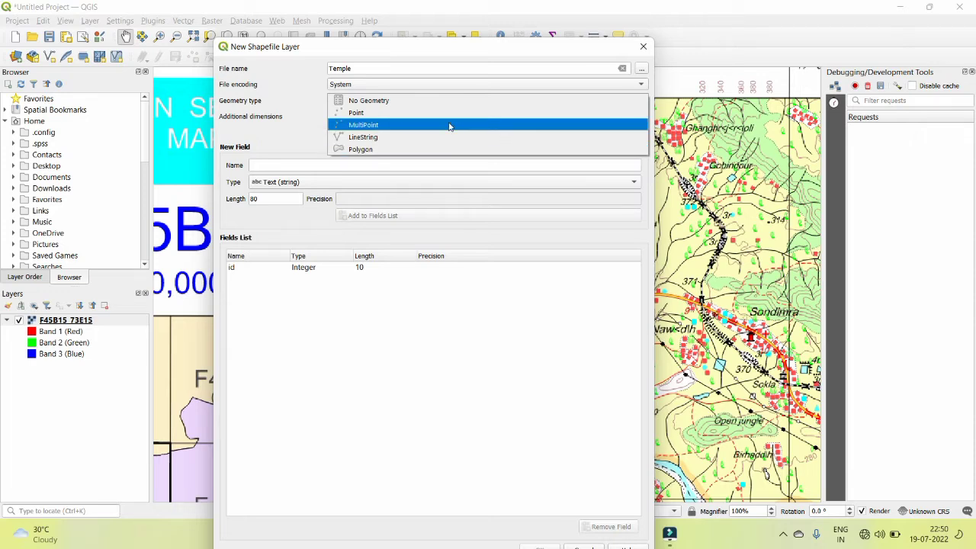
click(367, 113)
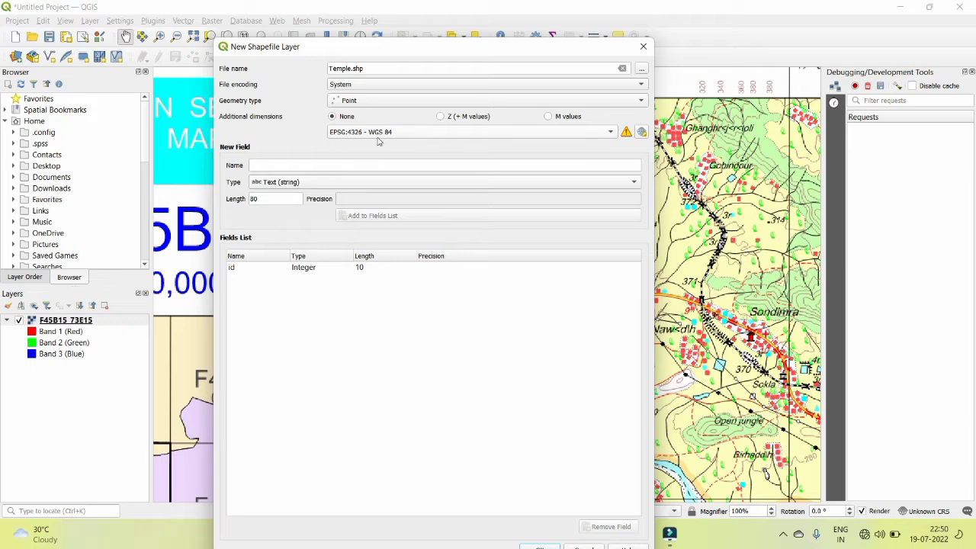
mouse_move(378, 141)
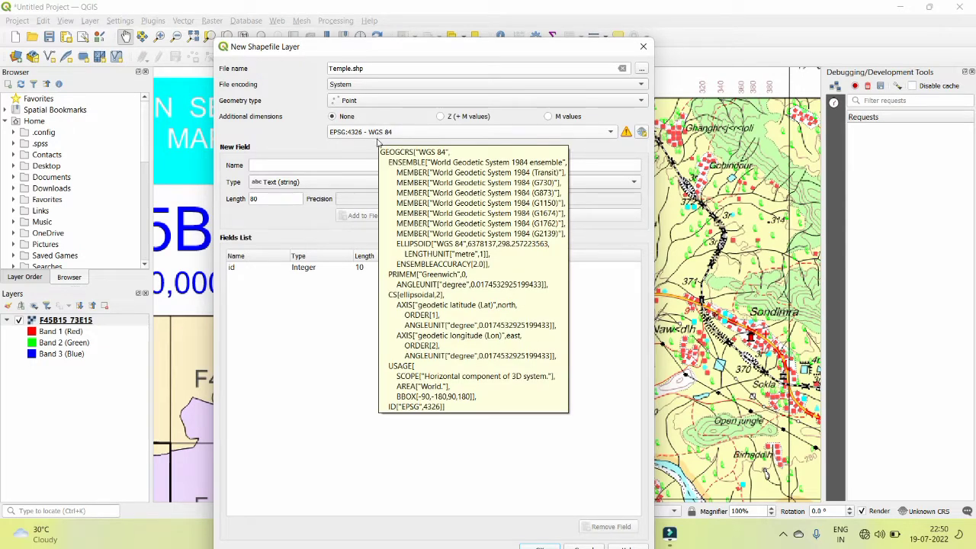
Define a new attribute field named Temple, keeping the type Text (string).
click(317, 164)
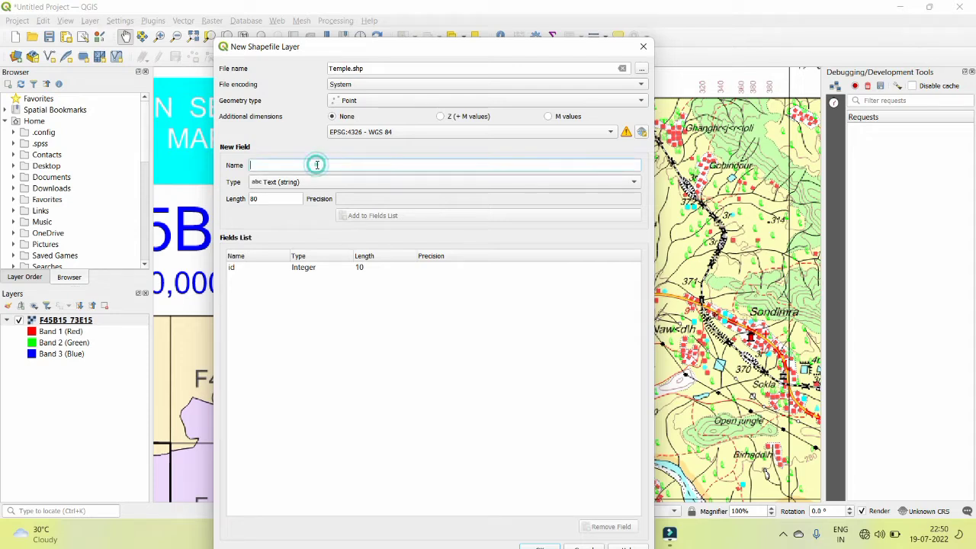
key(Caps_Lock)
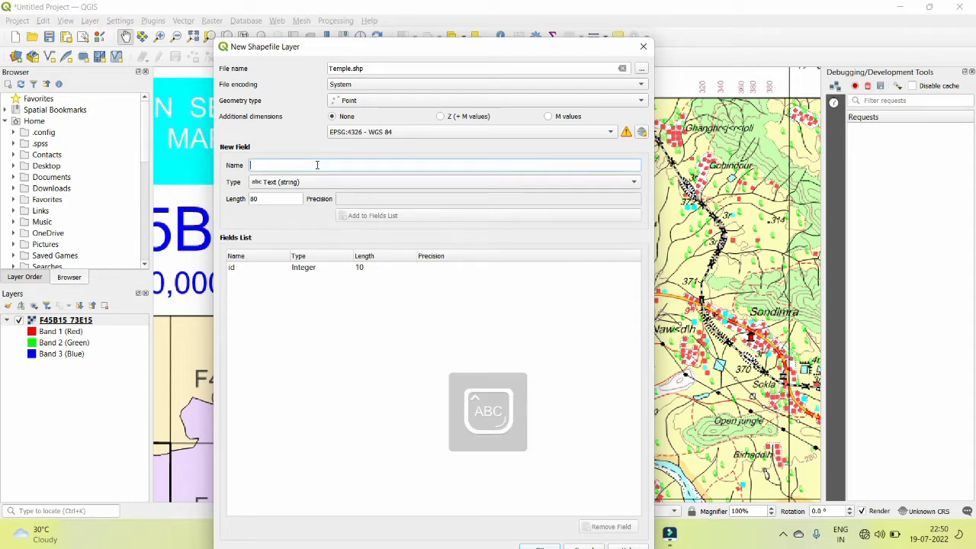
text(T)
key(Caps_Lock)
text(empl)
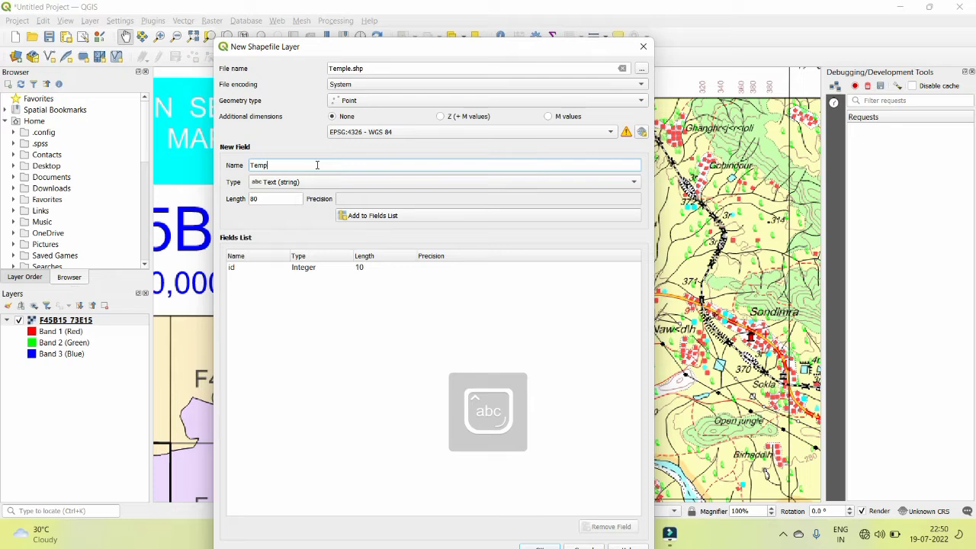
text(e)
click(333, 182)
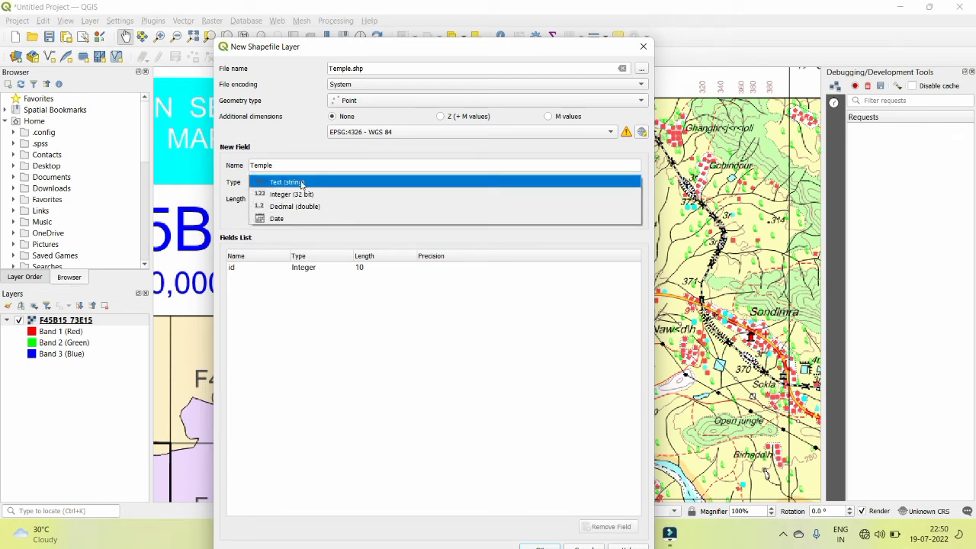
click(293, 156)
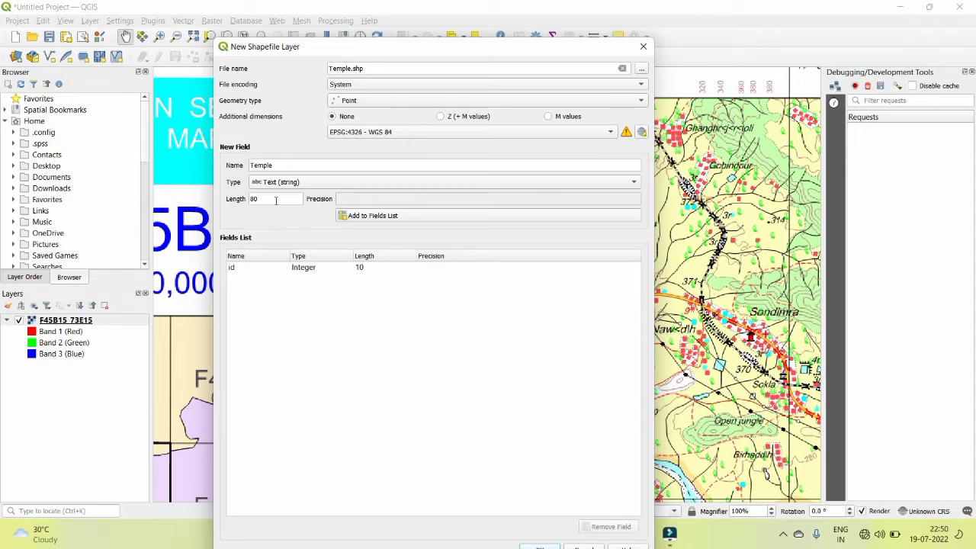
Add the Temple field with a length of 80 to the fields list and create the shapefile layer.
click(276, 201)
key(BackSpace)
key(BackSpace)
click(307, 233)
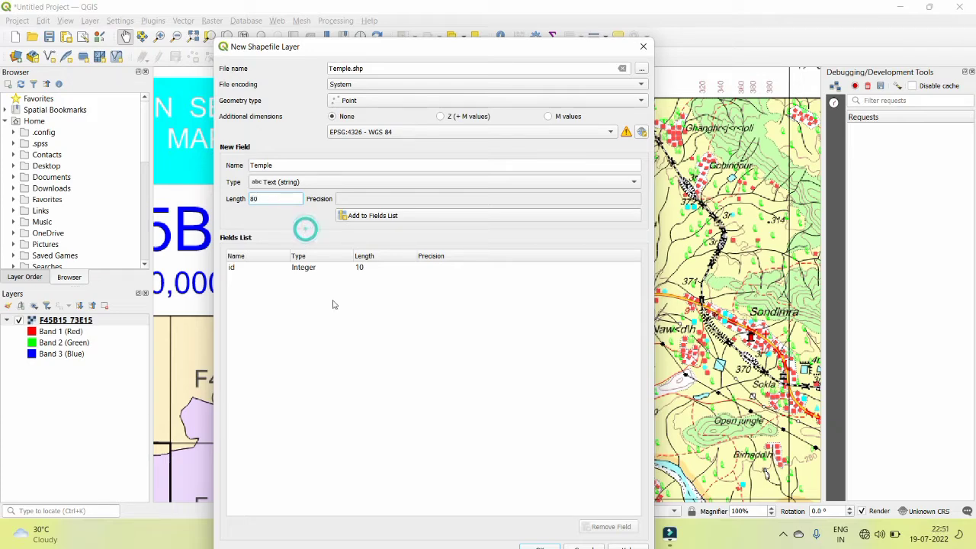
drag(489, 53, 488, 16)
click(376, 230)
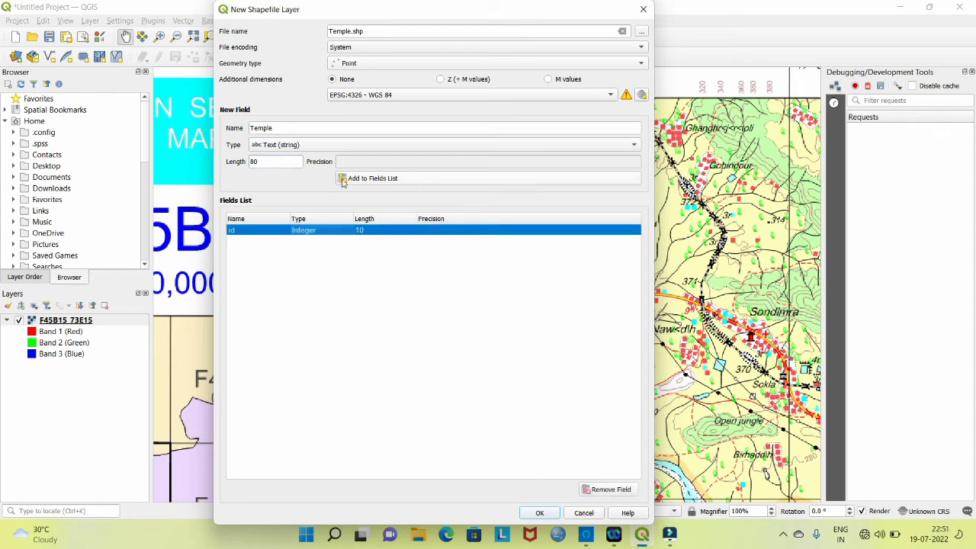
click(374, 180)
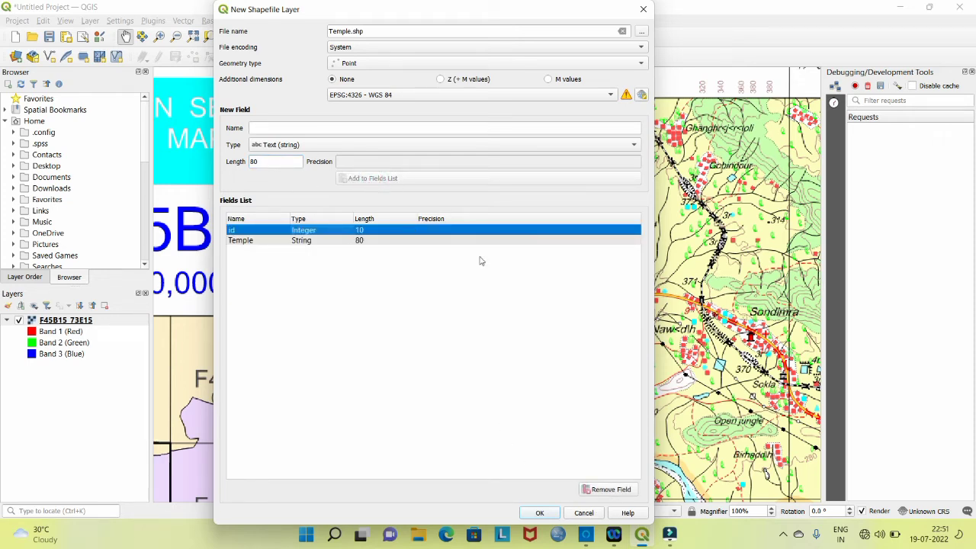
click(539, 514)
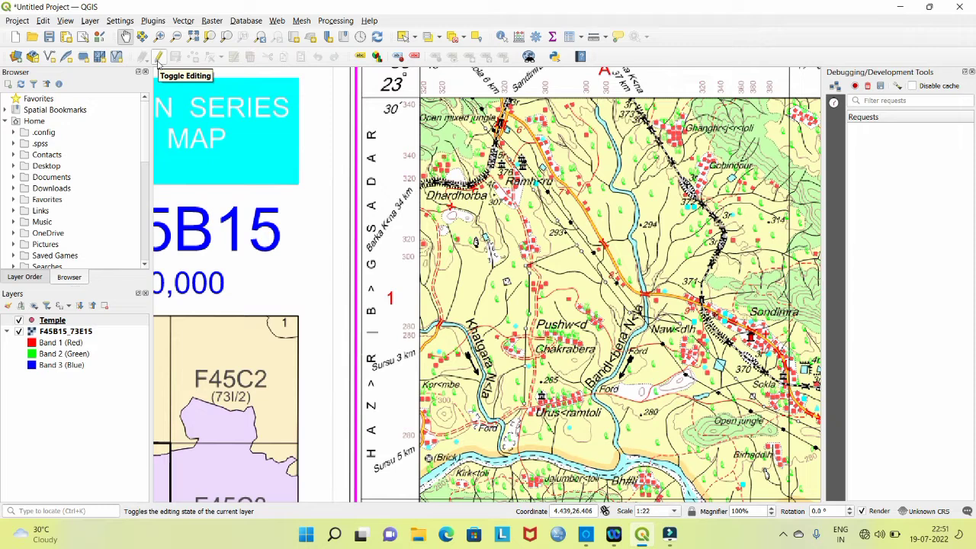
Turn on editing for the Temple layer and locate the temple symbols around Ramh<ru on the toposheet.
click(157, 59)
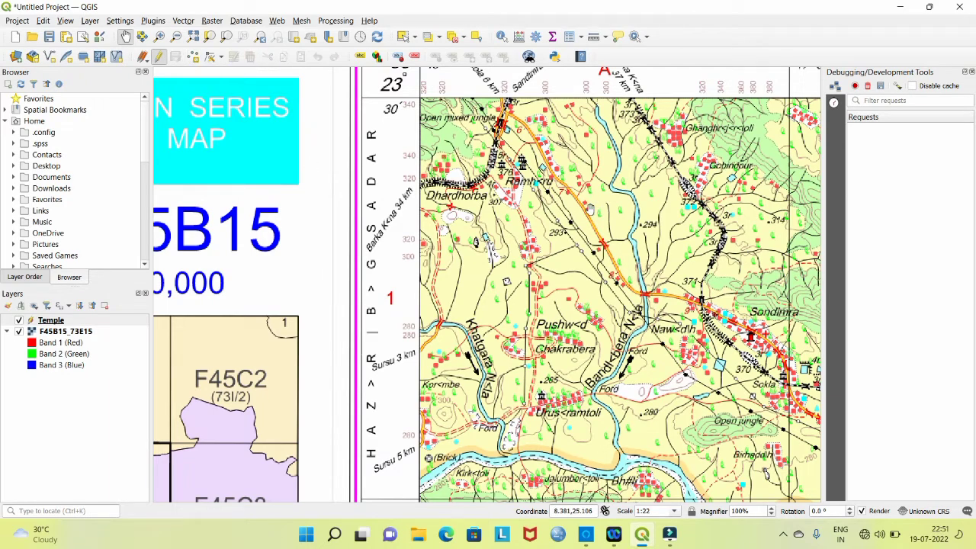
scroll(530, 171, up, 3)
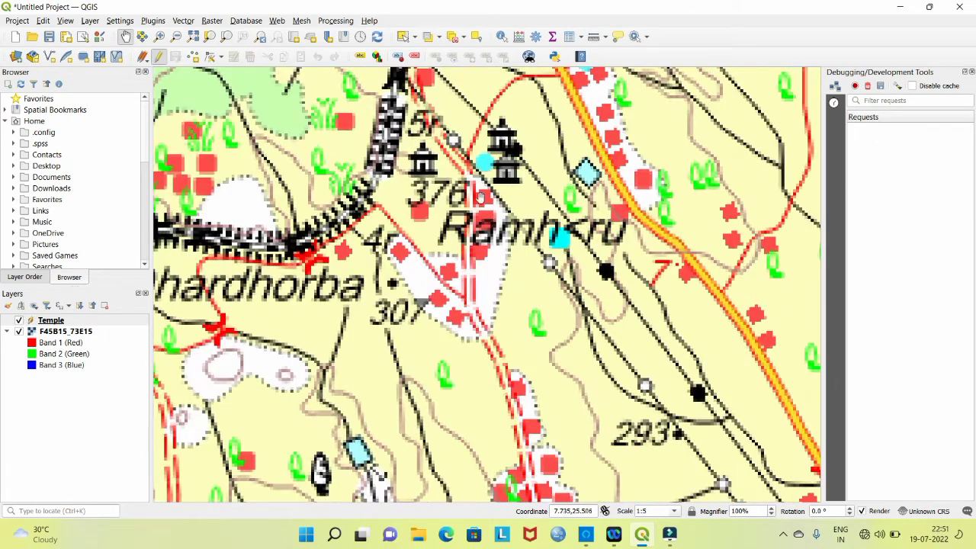
scroll(479, 198, down, 2)
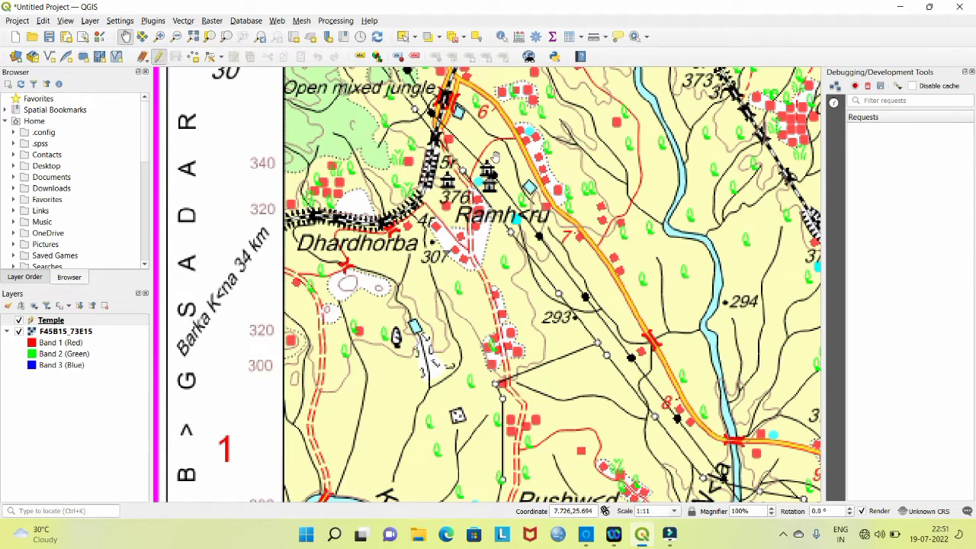
scroll(495, 173, up, 2)
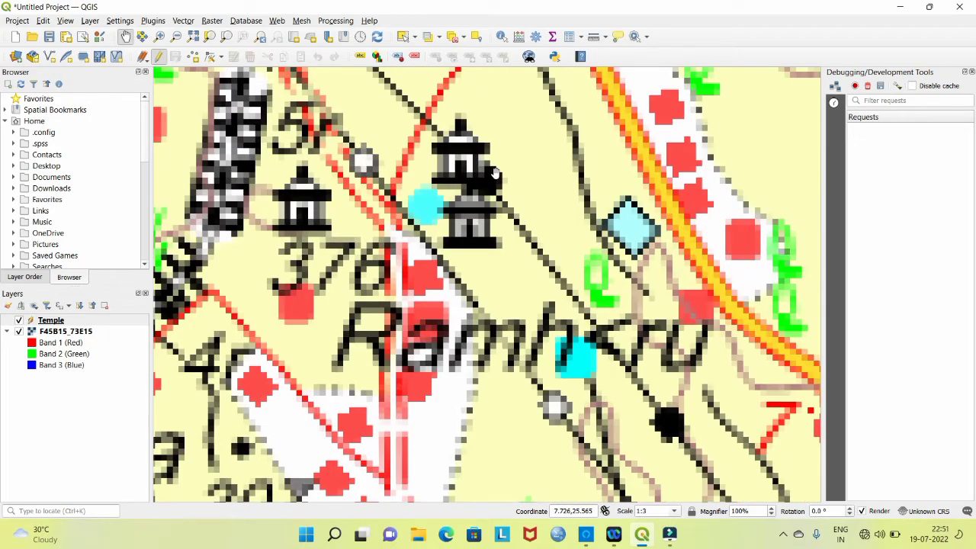
scroll(496, 174, down, 2)
drag(495, 87, 491, 186)
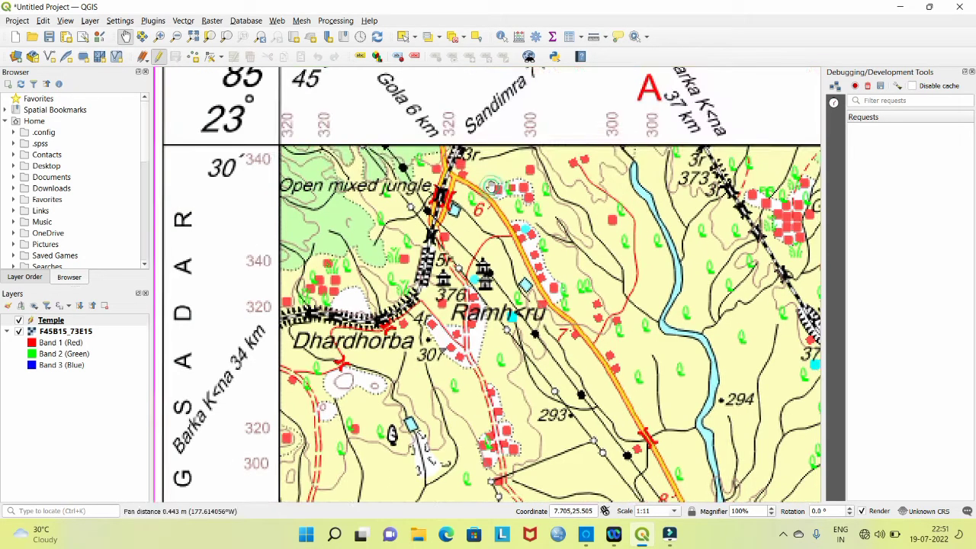
drag(495, 257, 472, 196)
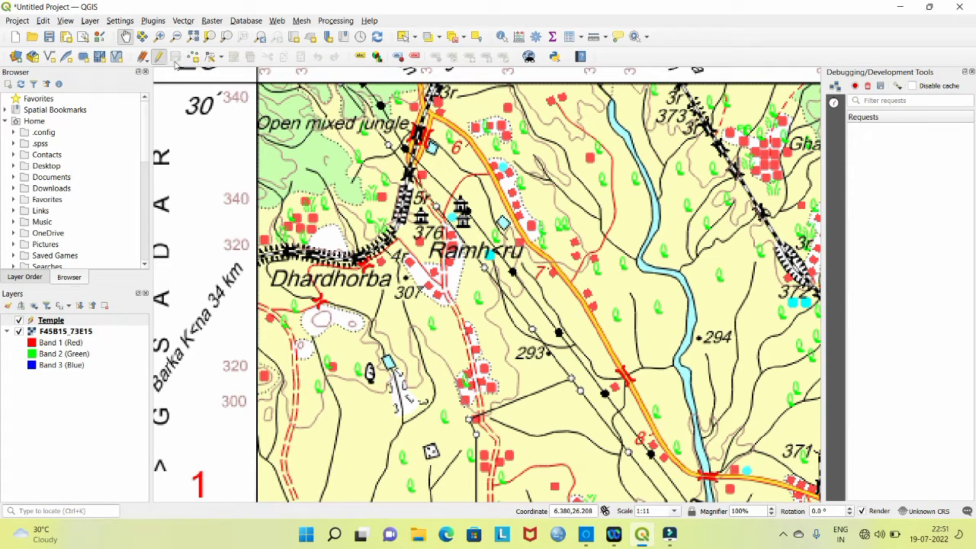
Add a point feature on the temple symbol above the 376 label near Ramh<ru, with id 1 and the Temple field empty.
click(158, 59)
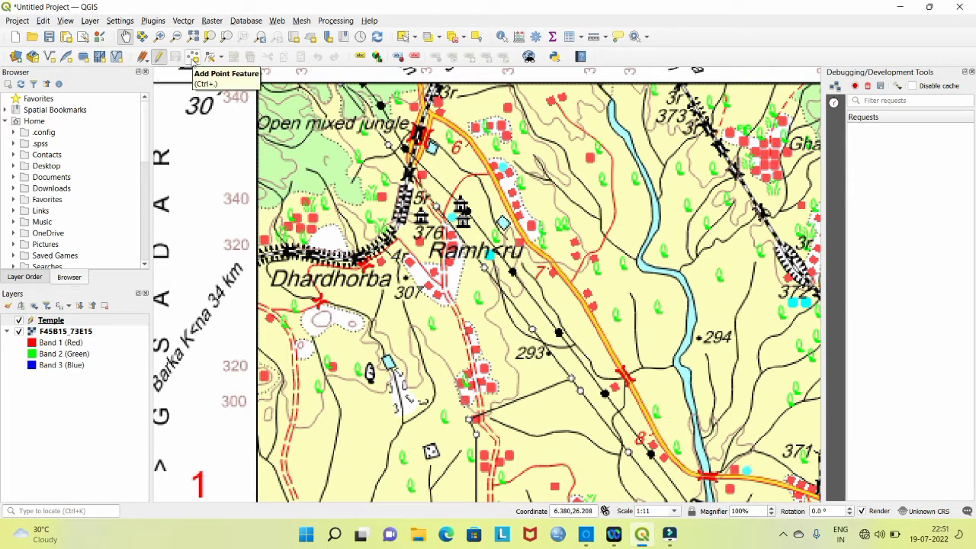
click(192, 57)
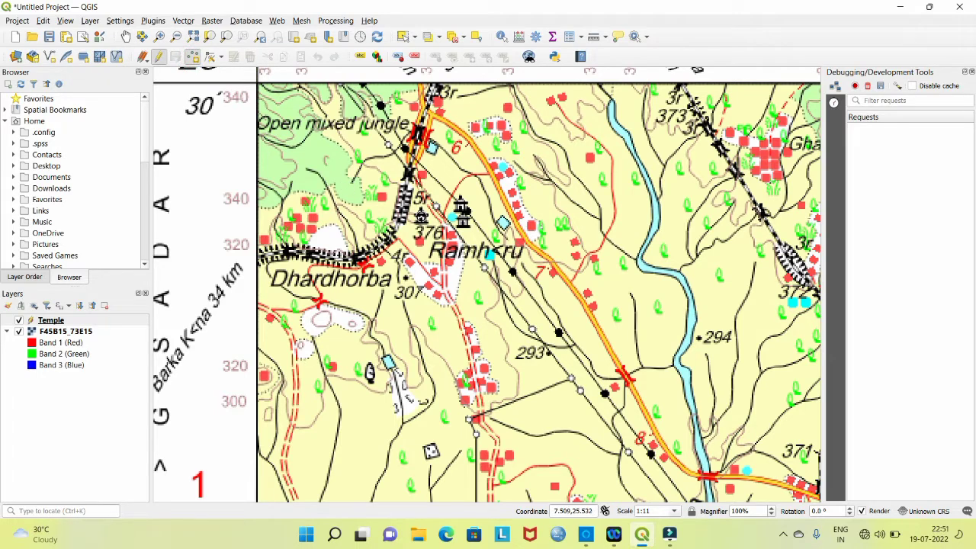
click(421, 218)
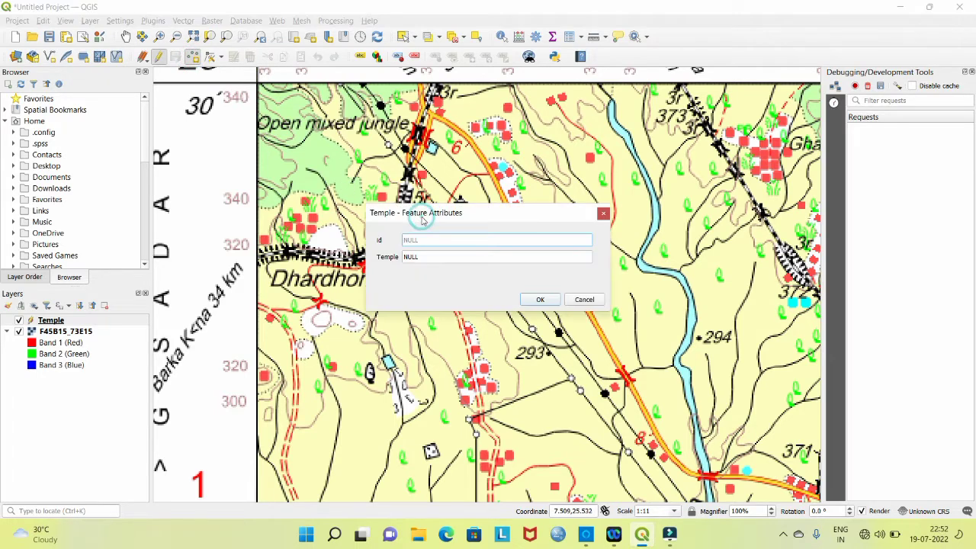
text(1)
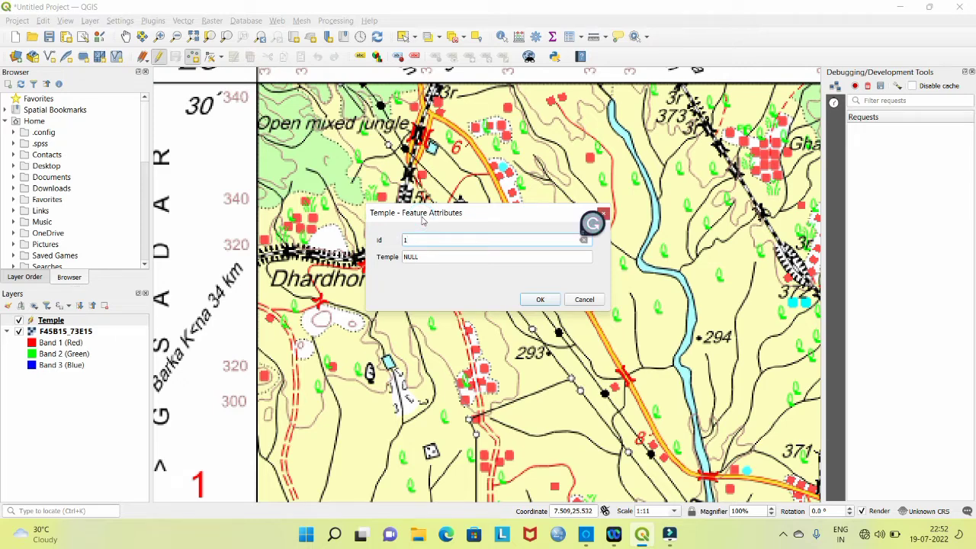
drag(457, 212, 461, 309)
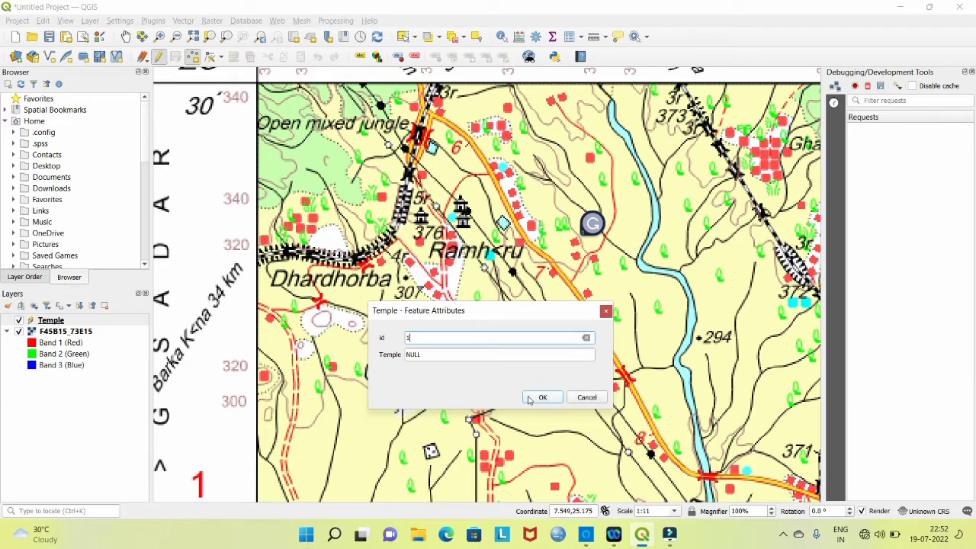
click(482, 360)
key(BackSpace)
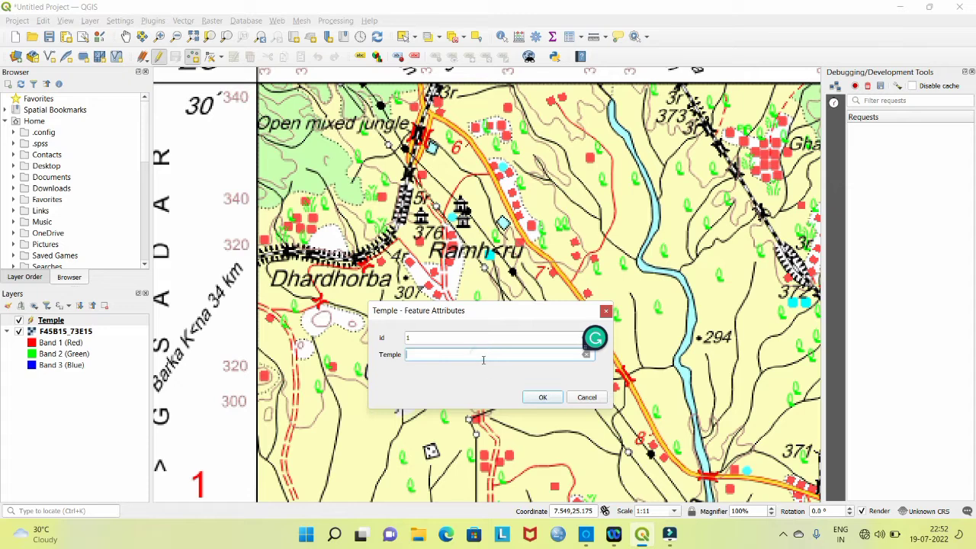
click(558, 398)
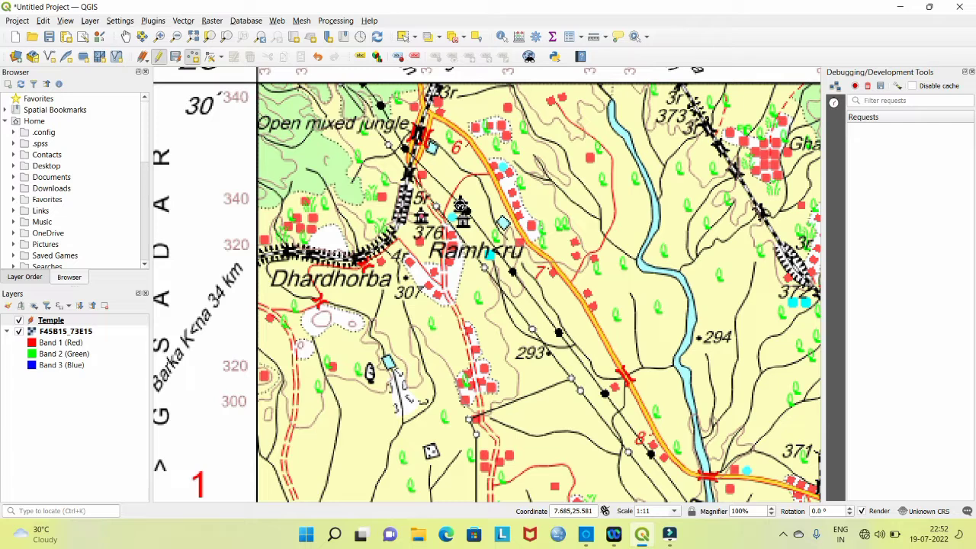
Add points on the two adjacent temple symbols just north of Ramh<ru, giving the lower one id 3.
click(461, 206)
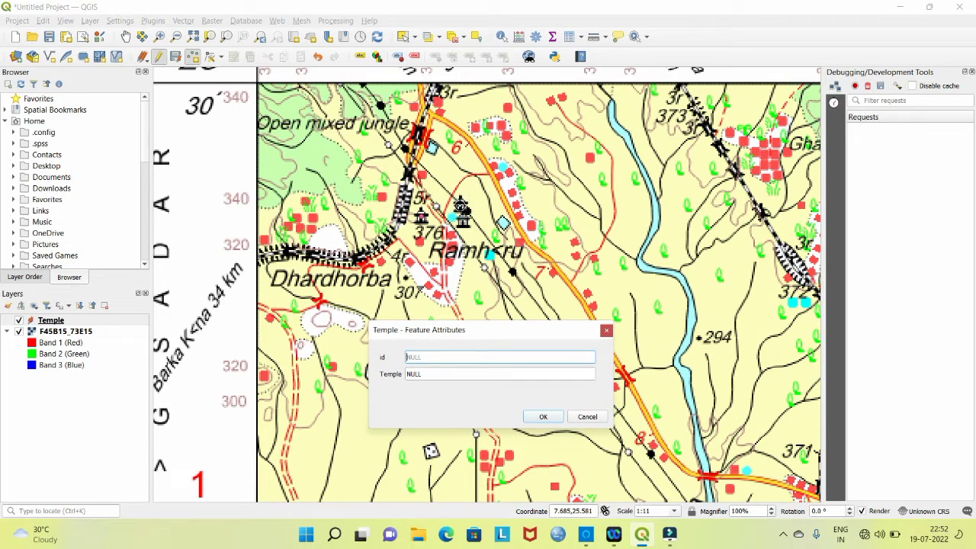
click(543, 416)
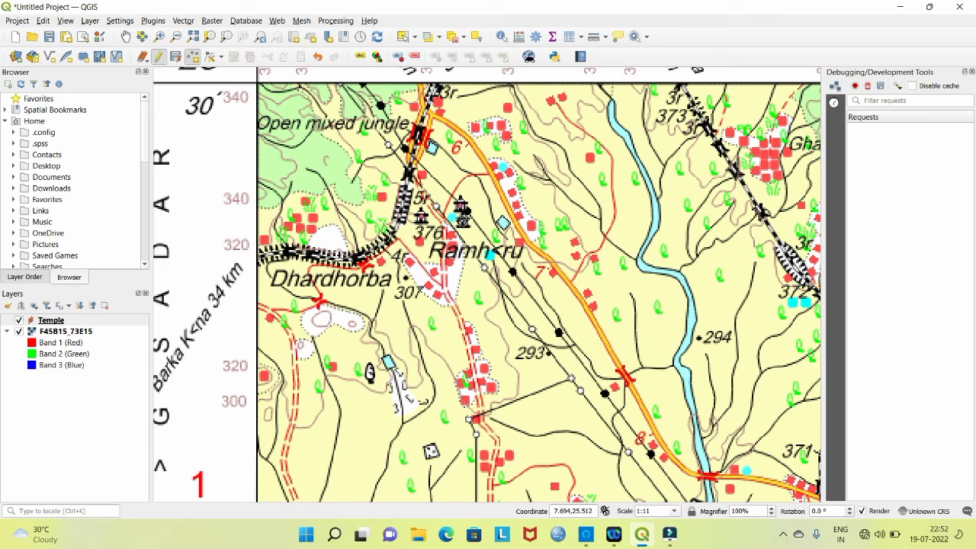
click(462, 220)
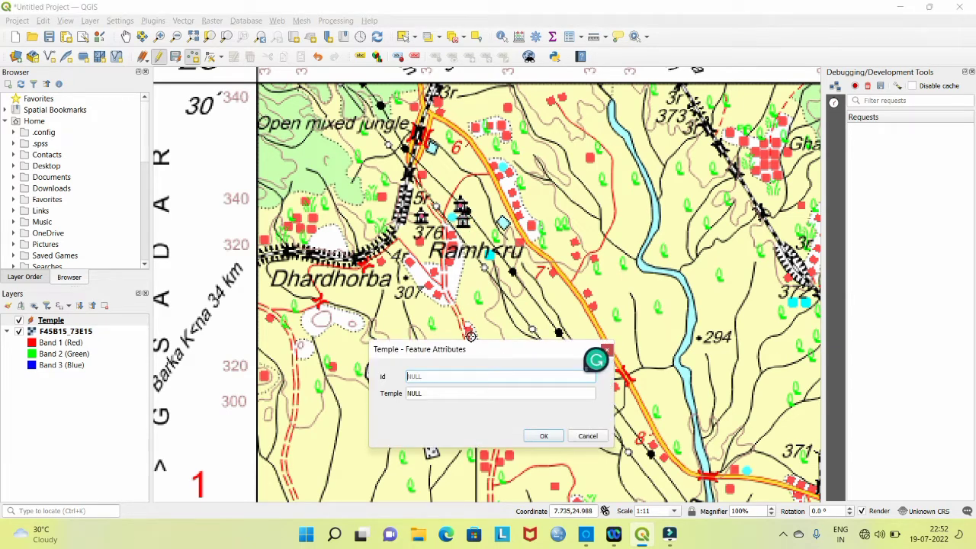
text(3)
click(551, 441)
Add a point feature on the temple symbol at Urus<ramtoli, with id 4.
scroll(678, 343, down, 1)
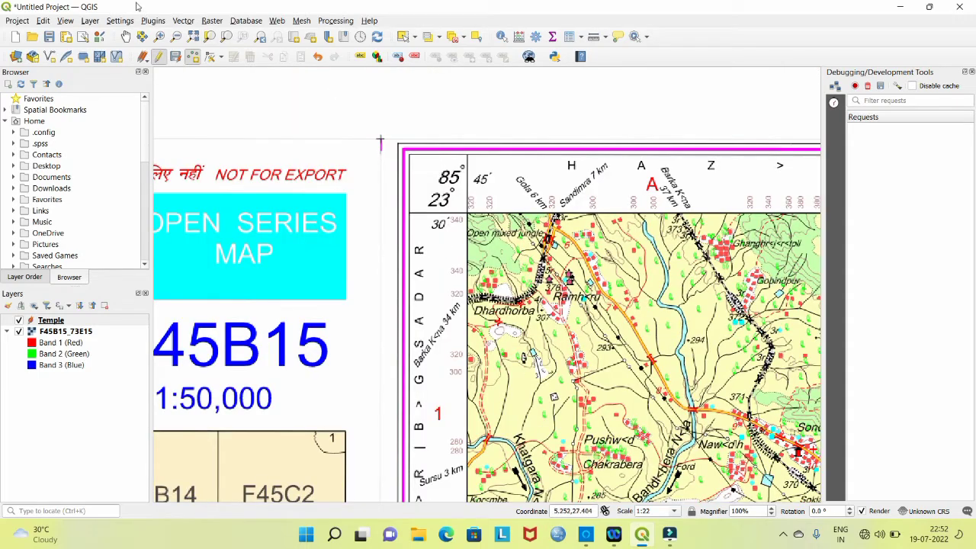
click(126, 37)
drag(501, 430, 330, 351)
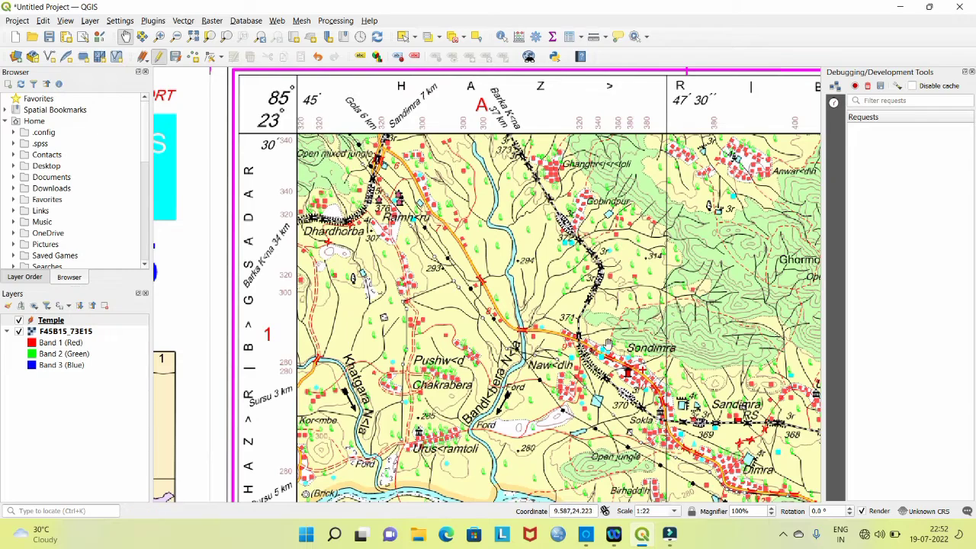
drag(609, 344, 604, 280)
scroll(456, 330, up, 2)
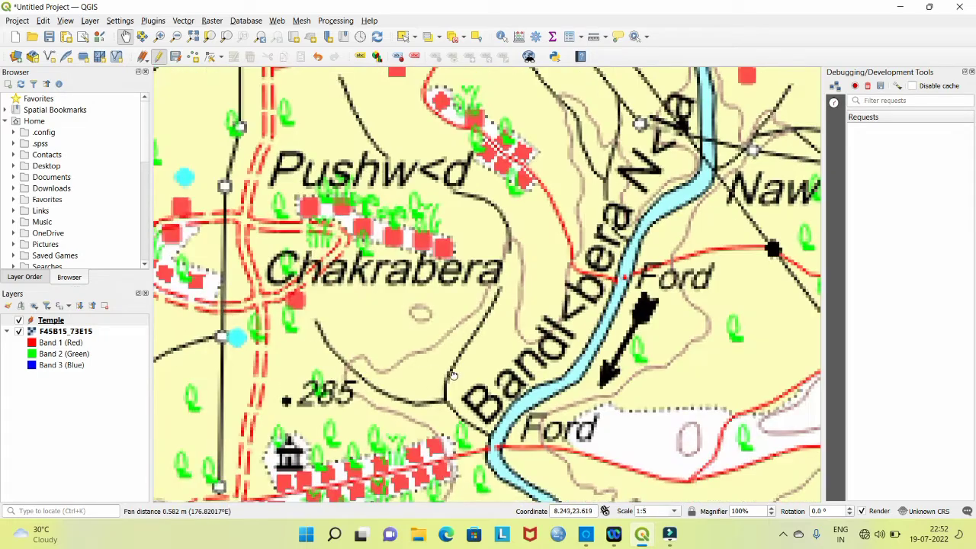
drag(454, 377, 454, 202)
scroll(454, 203, down, 2)
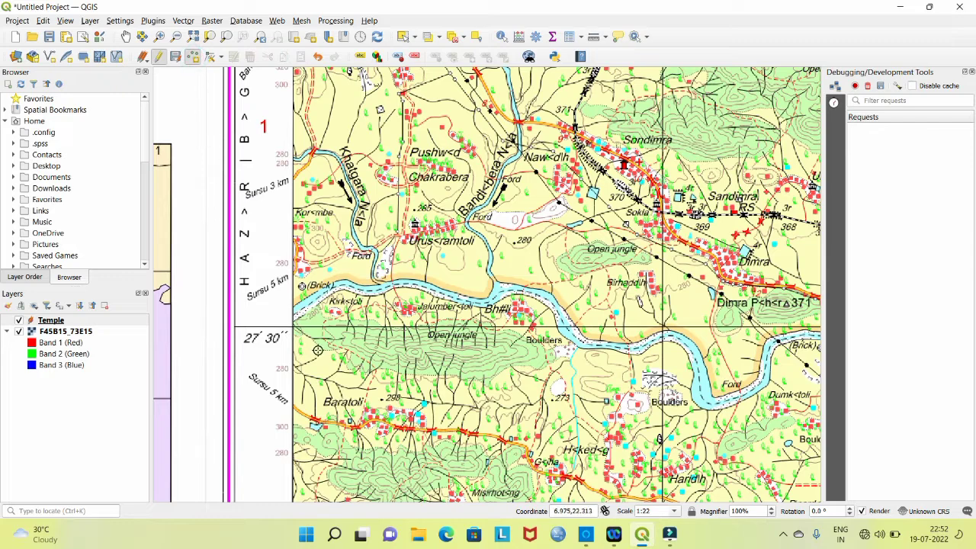
scroll(414, 224, up, 1)
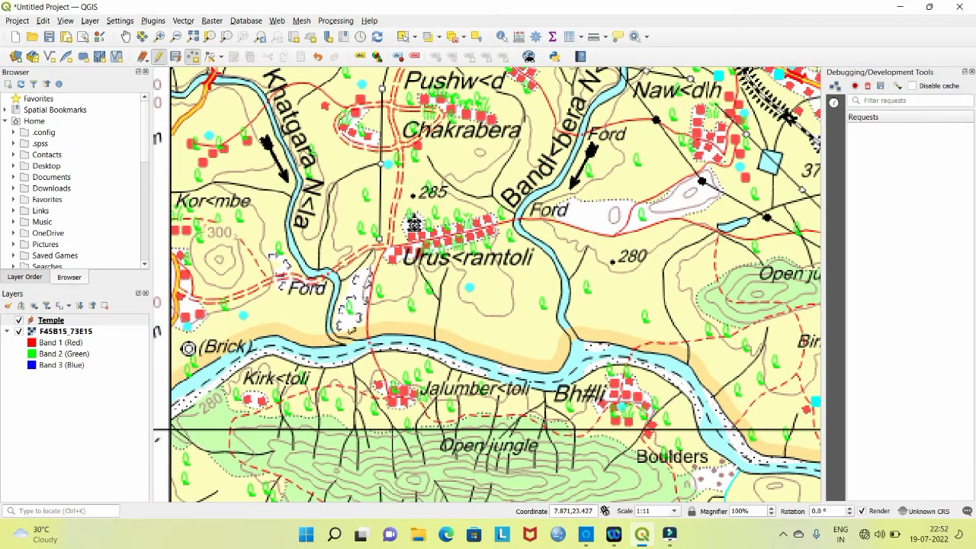
click(414, 224)
text(4)
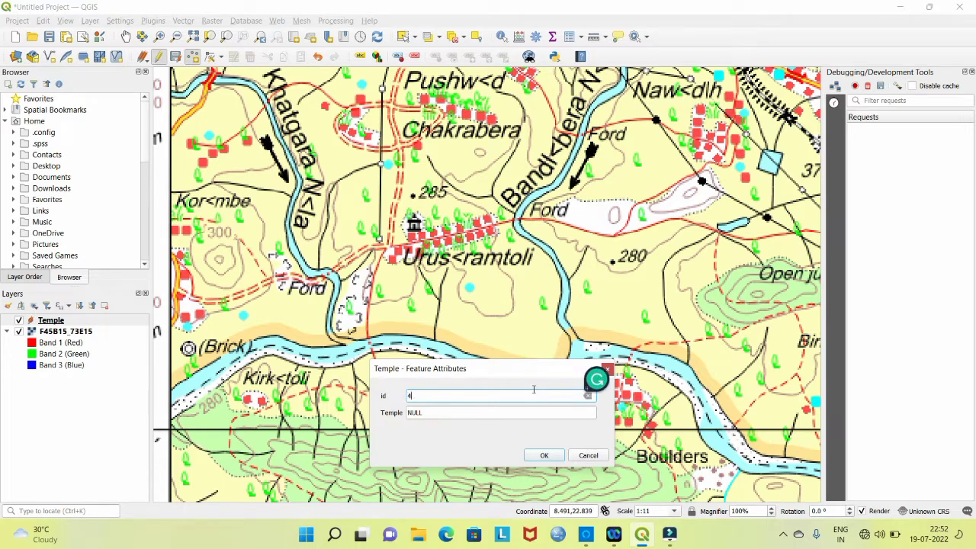
click(545, 455)
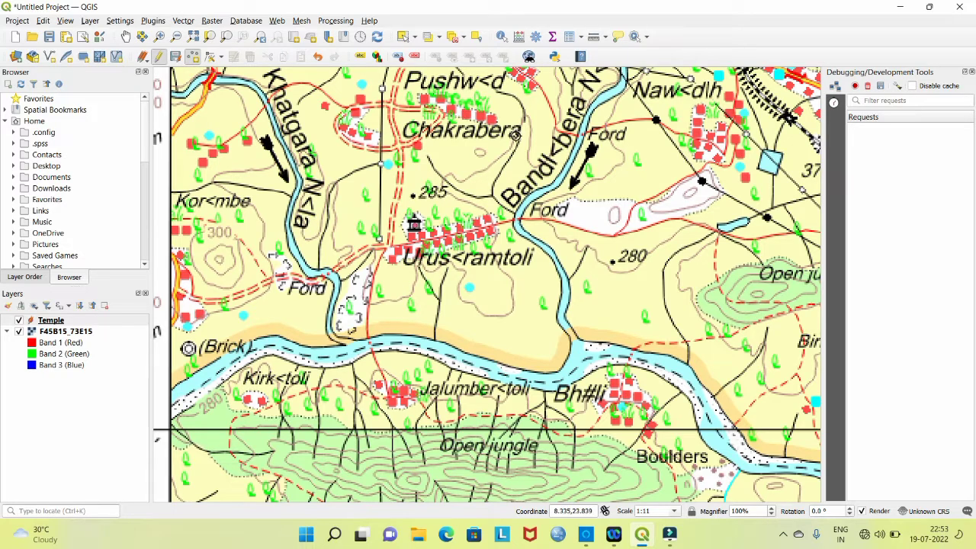
Examine the map from Ramh<ru across Naw<dlh and Sondimra to Sokla for further temple symbols.
click(193, 56)
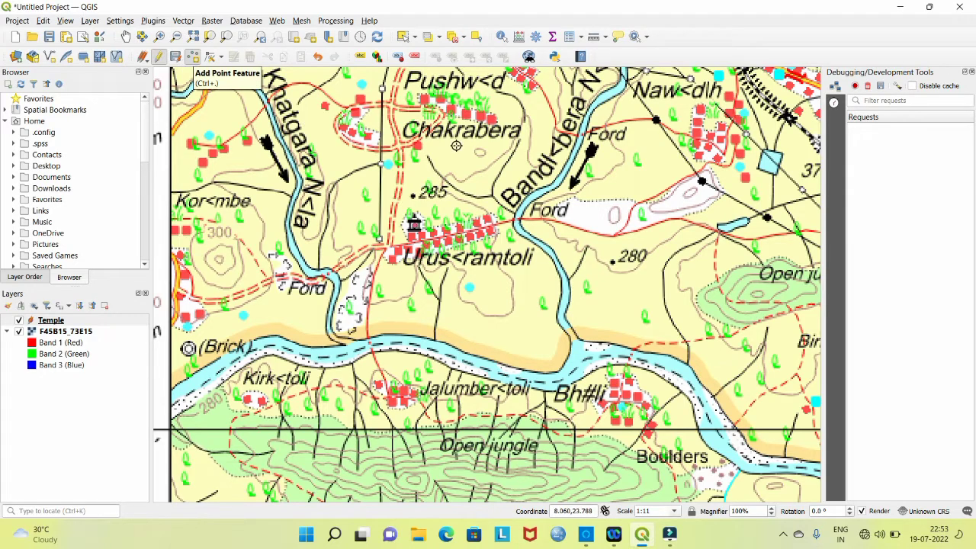
scroll(457, 146, down, 1)
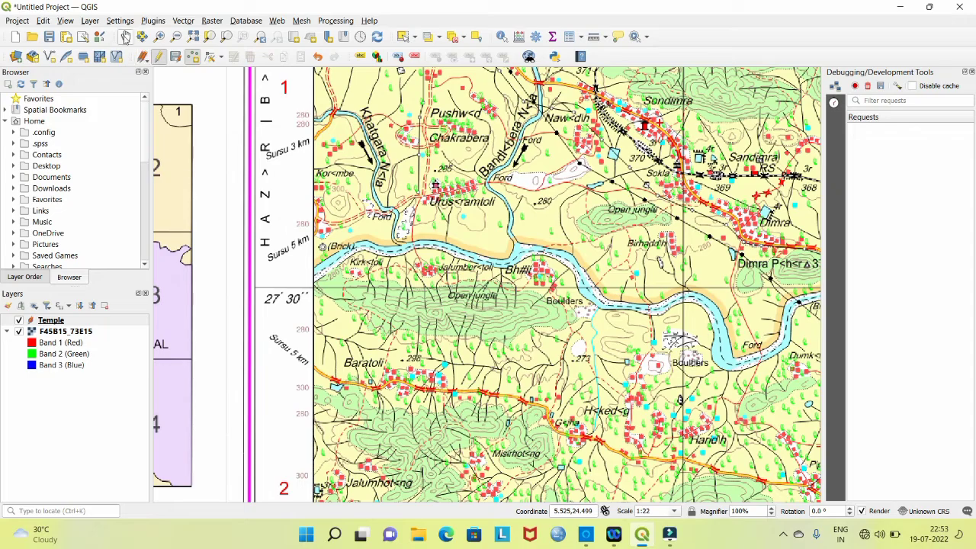
click(126, 38)
drag(605, 95, 484, 266)
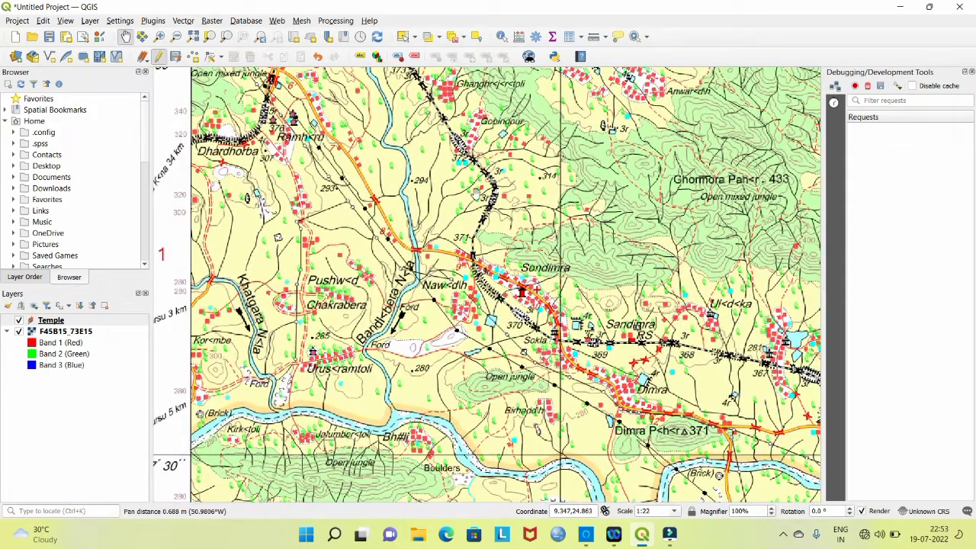
scroll(475, 196, up, 2)
drag(488, 176, 490, 385)
scroll(497, 373, down, 1)
drag(563, 304, 550, 197)
drag(549, 476, 589, 178)
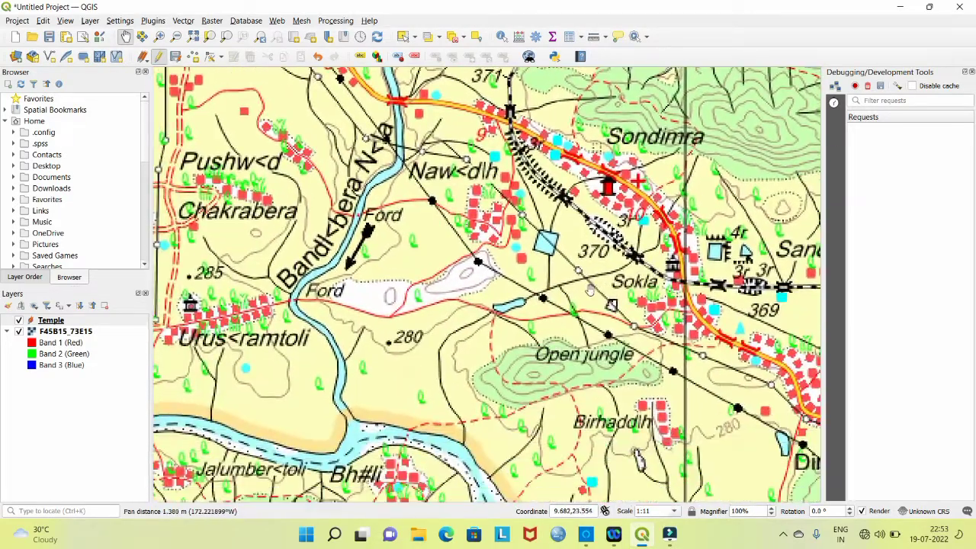
drag(588, 338, 577, 230)
drag(666, 88, 616, 149)
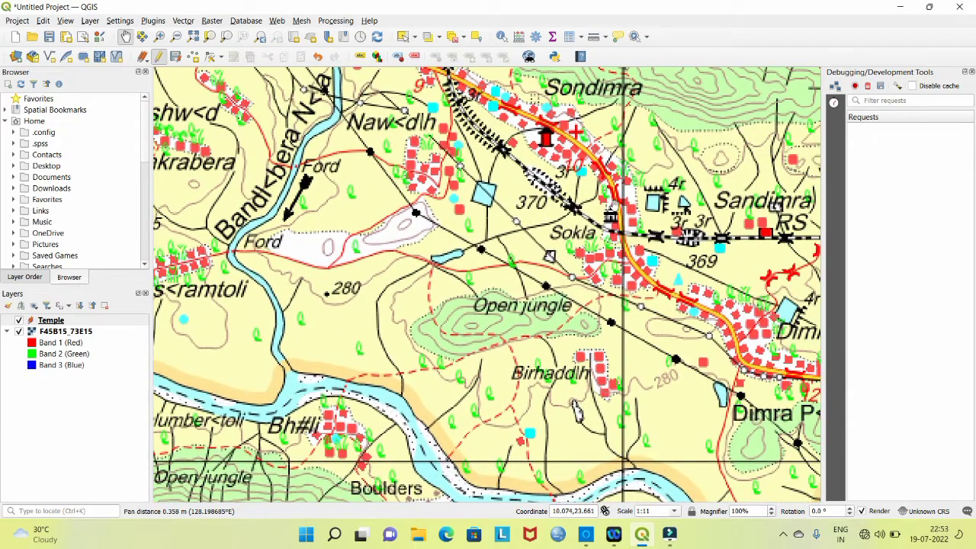
scroll(614, 205, up, 1)
scroll(614, 205, down, 1)
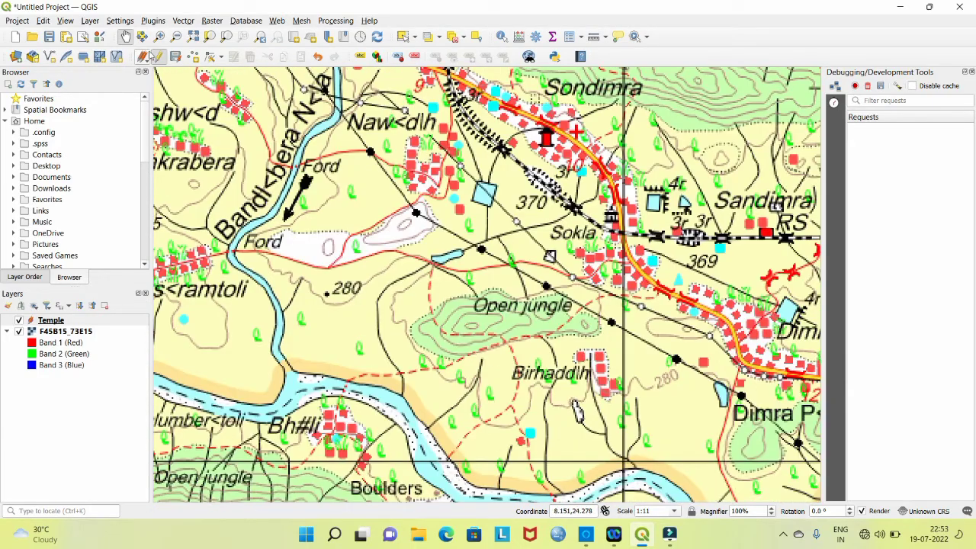
Add a point feature on the temple symbol beside the road at Sokla, with id 5.
click(192, 57)
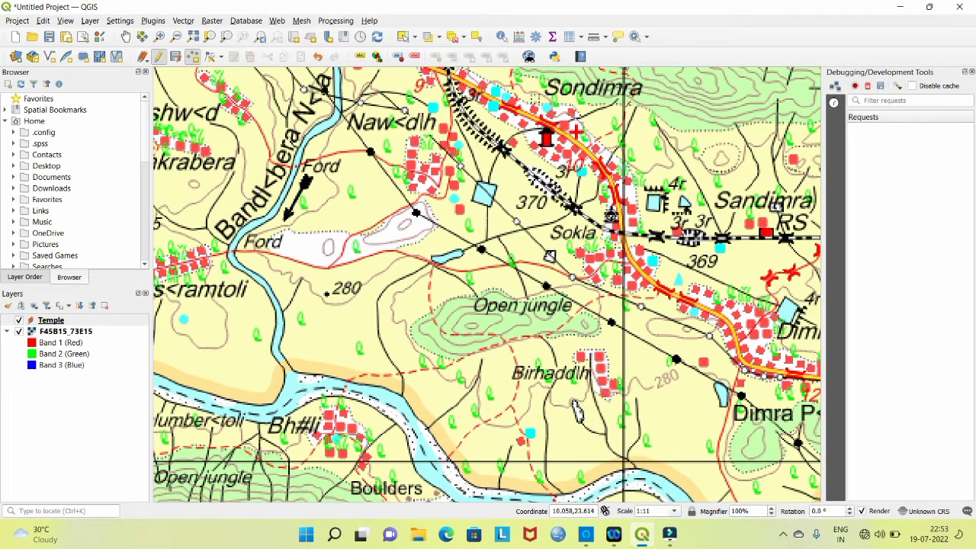
click(611, 216)
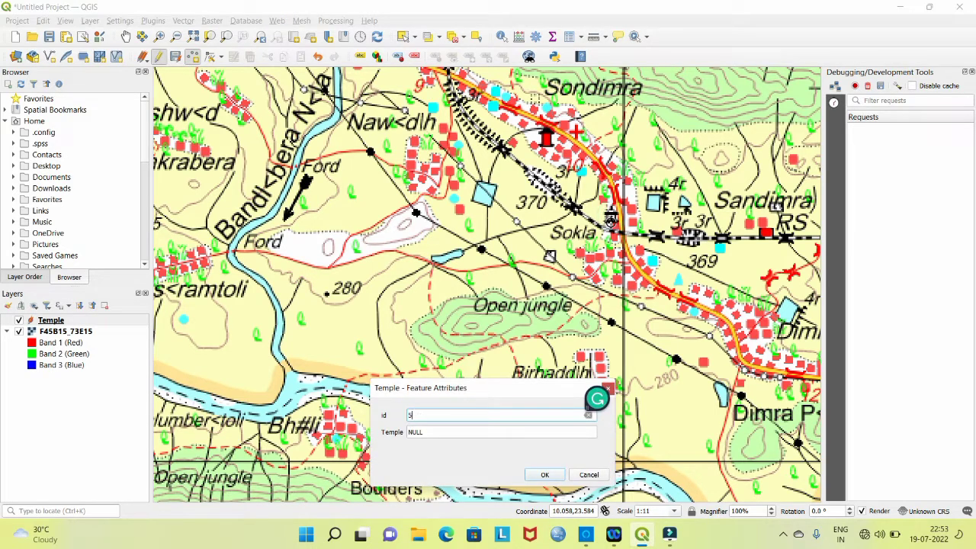
click(544, 475)
Hide the F45B15_73E15 toposheet layer so that only the digitized Temple points are displayed.
scroll(592, 208, down, 2)
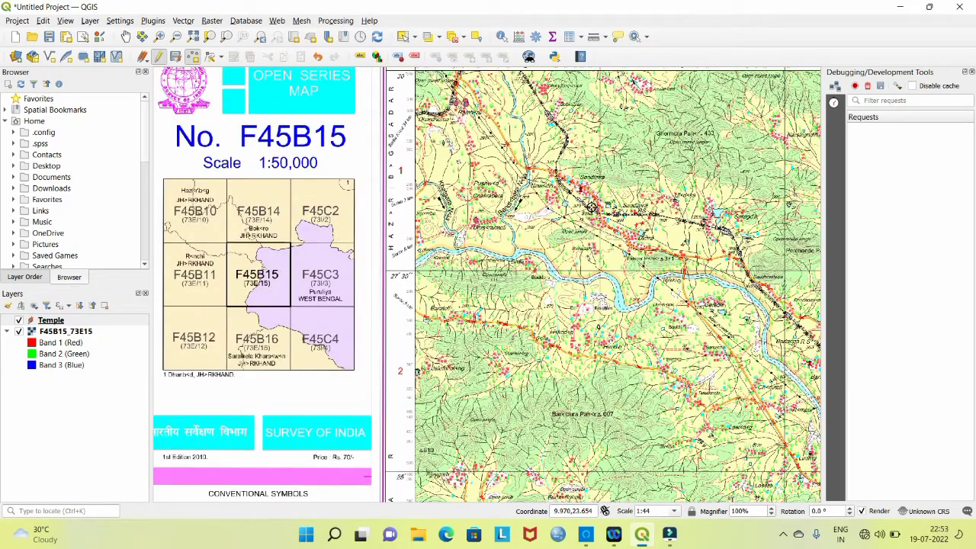
scroll(592, 207, down, 1)
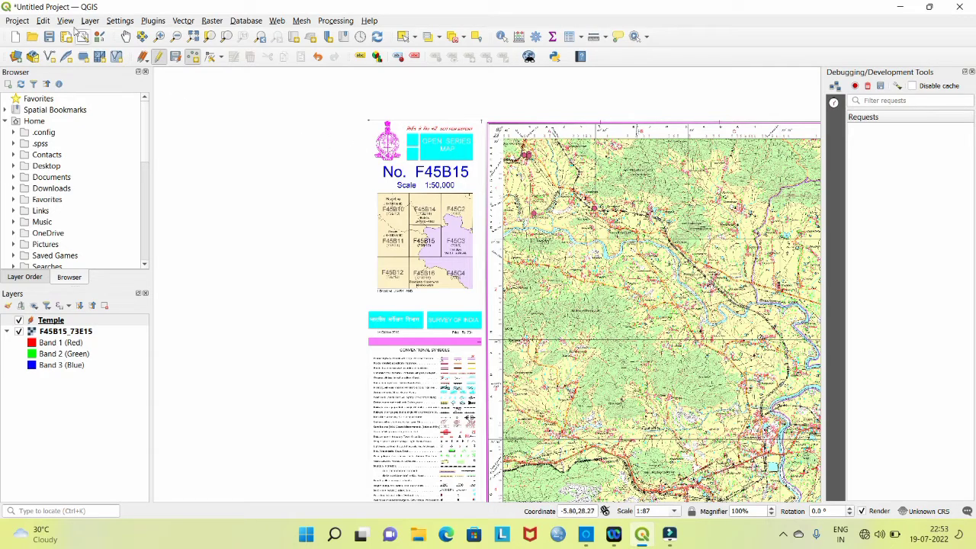
click(124, 37)
drag(476, 357, 334, 317)
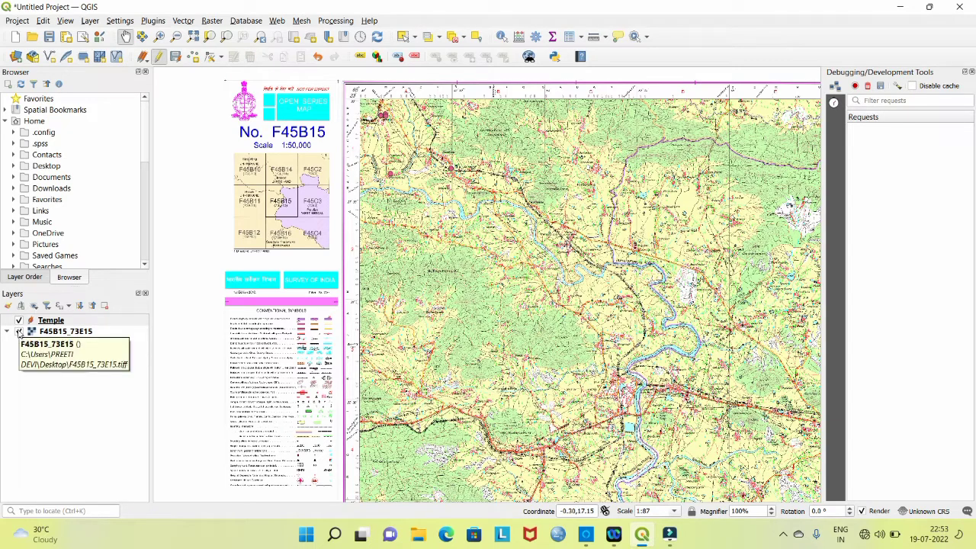
click(19, 333)
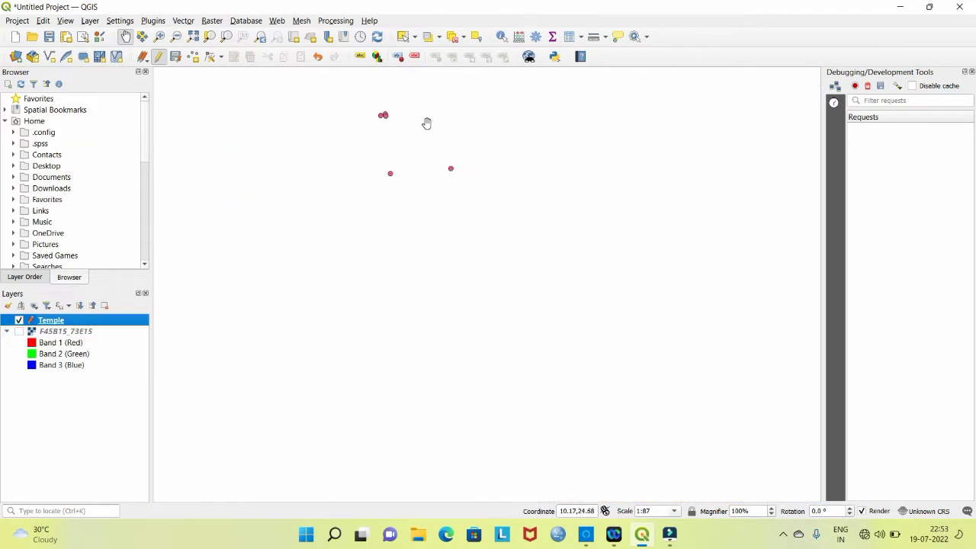
Make the F45B15_73E15 toposheet layer visible again beneath the digitized Temple points.
scroll(381, 137, up, 1)
drag(385, 147, 388, 160)
drag(391, 219, 395, 233)
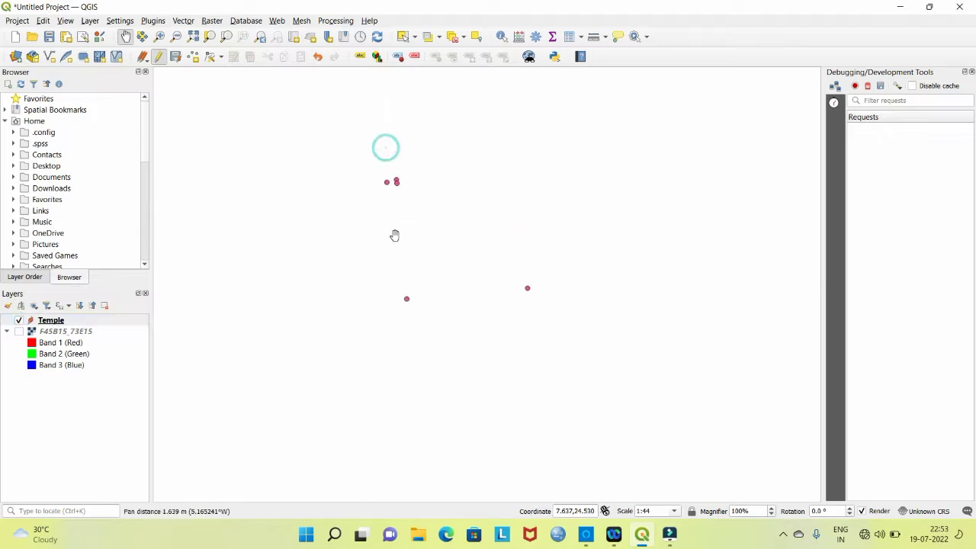
scroll(400, 213, down, 1)
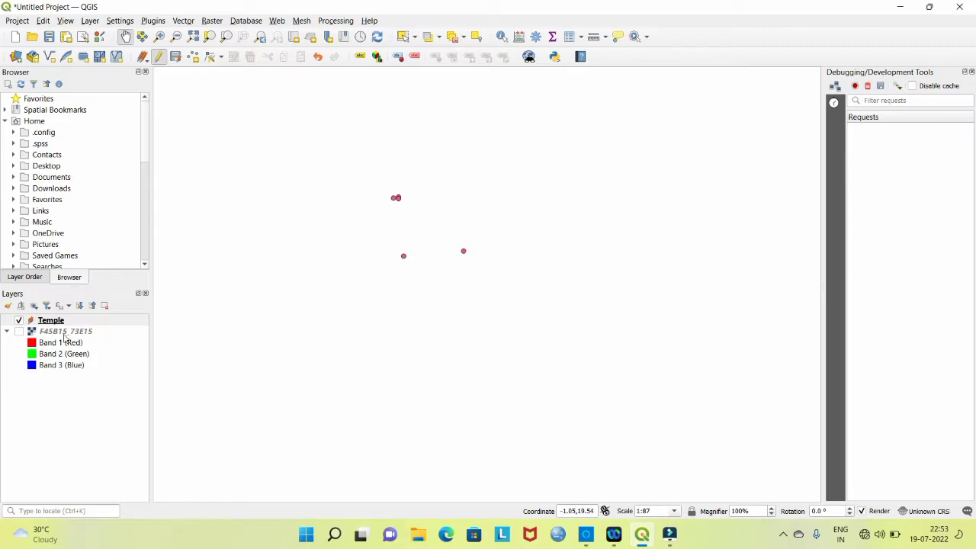
click(22, 332)
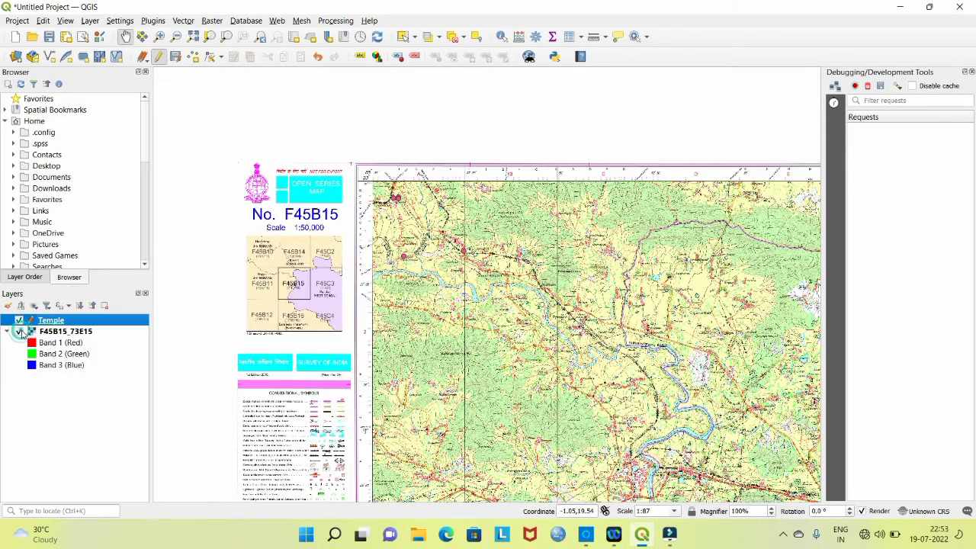
click(20, 332)
drag(356, 311, 324, 258)
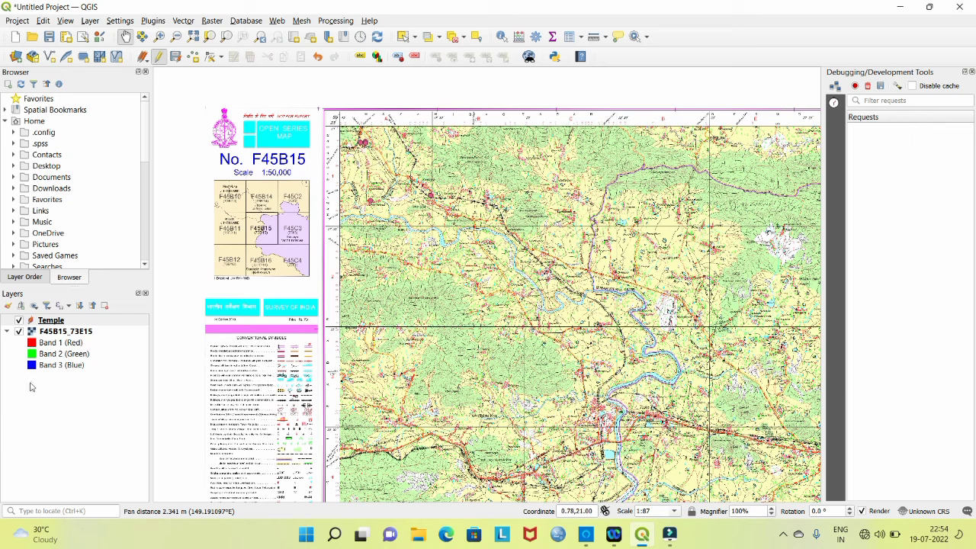
Give the Temple layer the "dot red" preset marker symbol in its symbology properties.
click(60, 321)
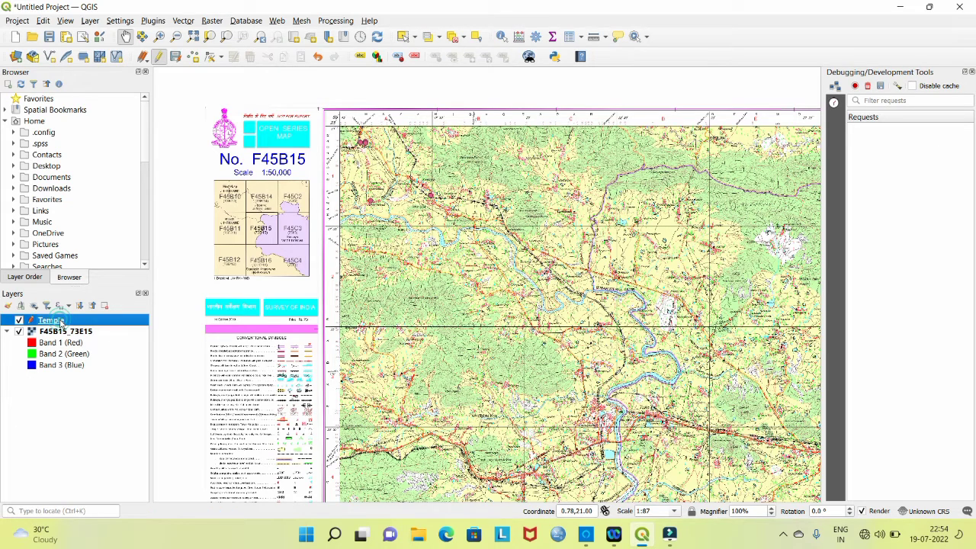
double_click(60, 321)
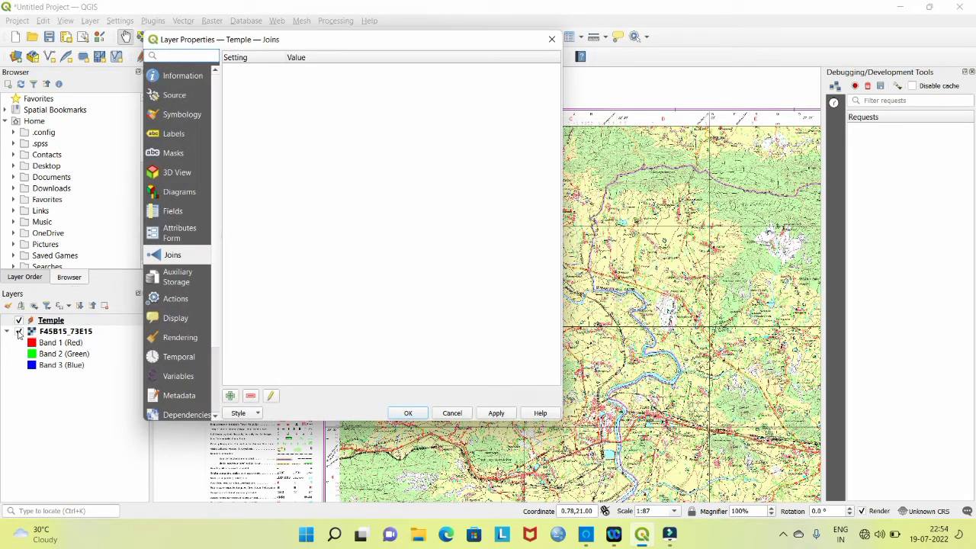
click(181, 117)
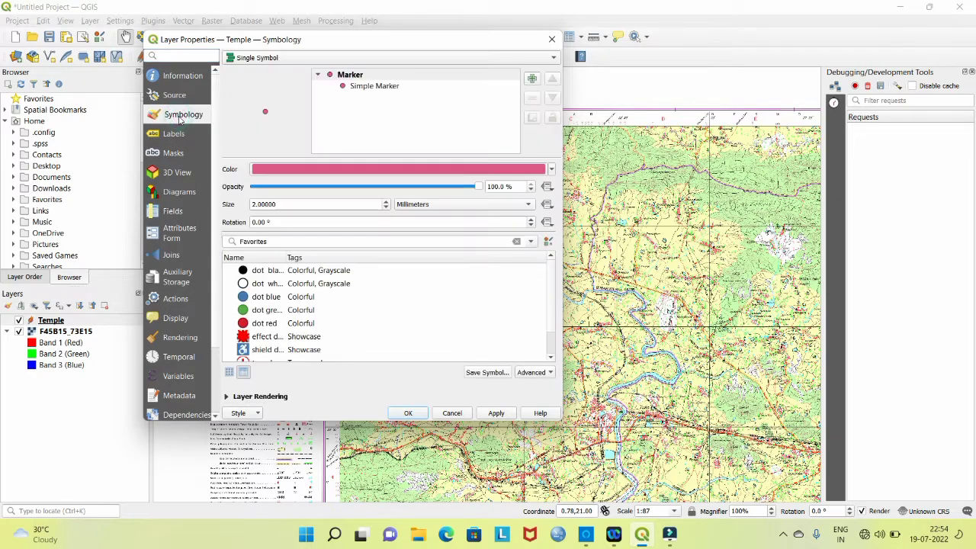
click(550, 171)
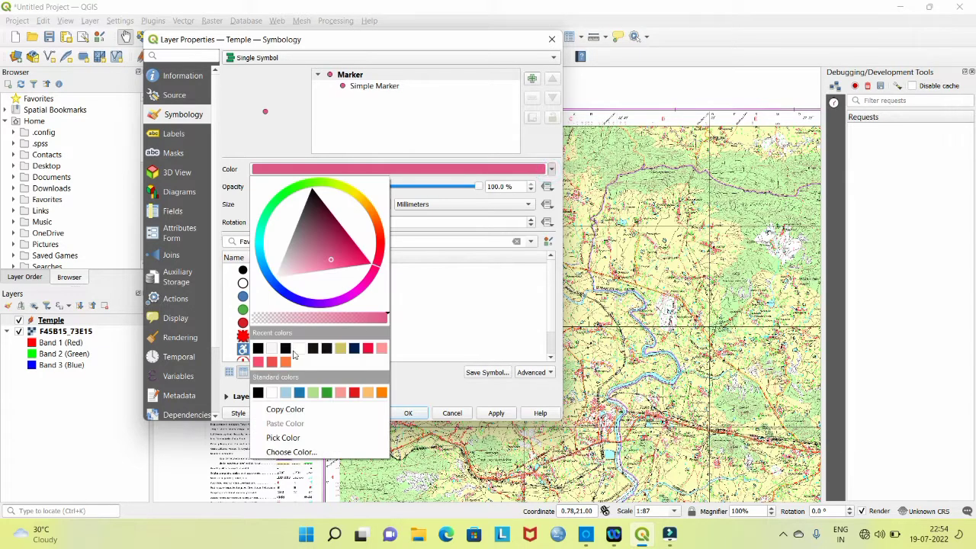
click(244, 327)
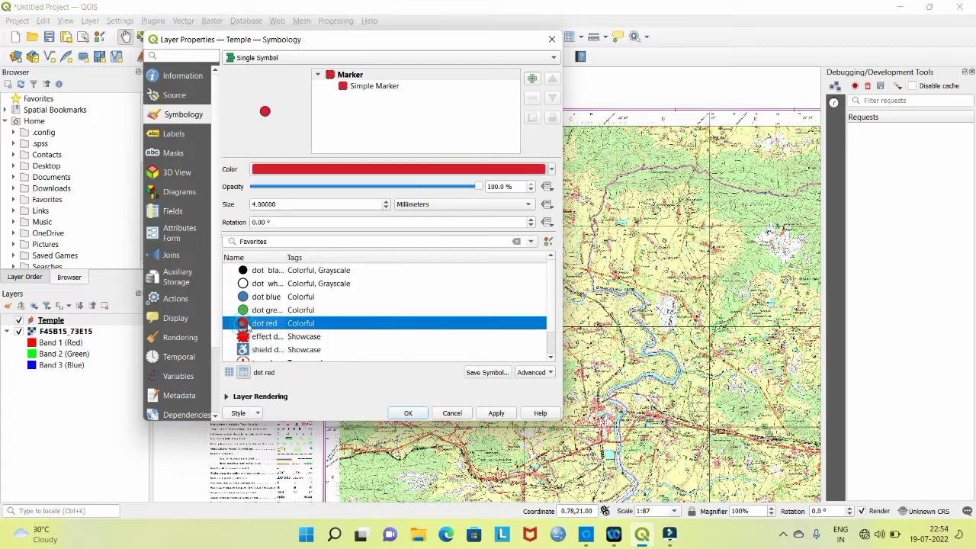
Enlarge the Temple layer's red marker to 7.4 millimetres and apply the symbology.
click(386, 202)
click(386, 202)
click(386, 202)
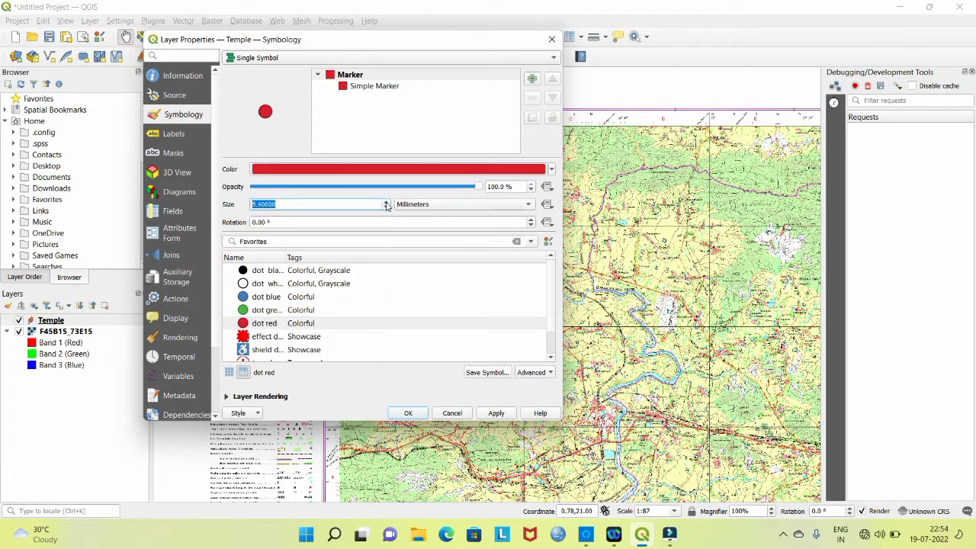
click(386, 202)
click(386, 202)
click(386, 202)
click(386, 202)
click(386, 202)
click(385, 202)
click(386, 202)
click(503, 414)
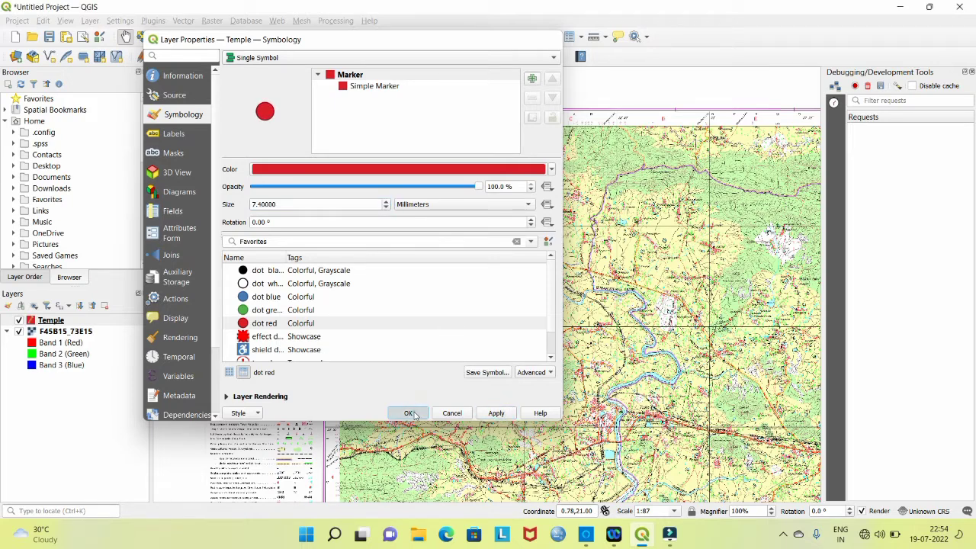
click(408, 413)
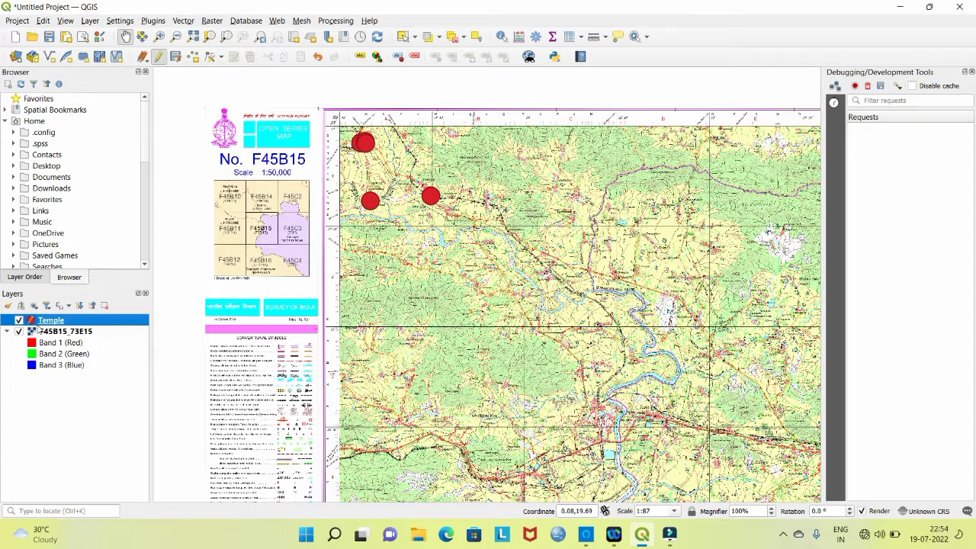
Reduce the Temple layer's marker size to 4.8 millimetres and apply it.
double_click(52, 321)
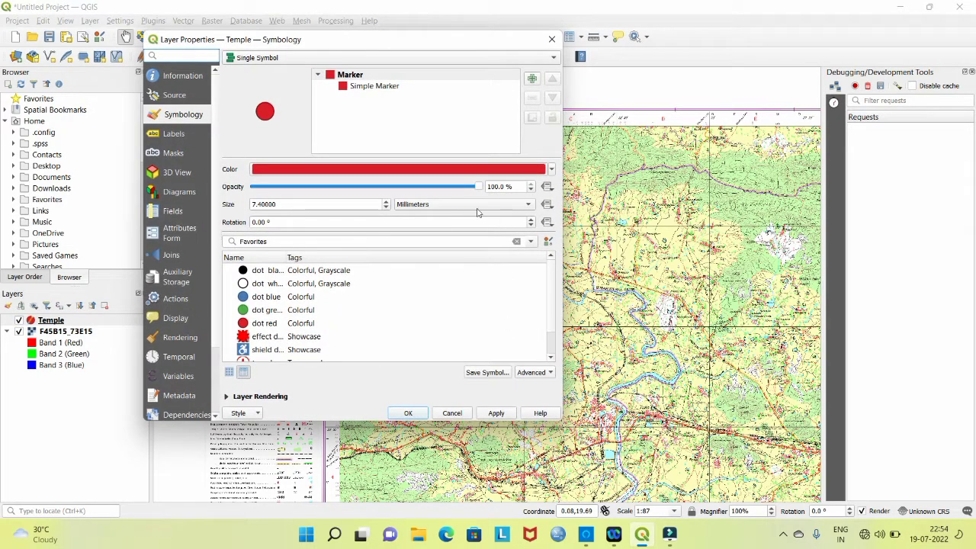
scroll(385, 209, down, 3)
scroll(384, 209, down, 5)
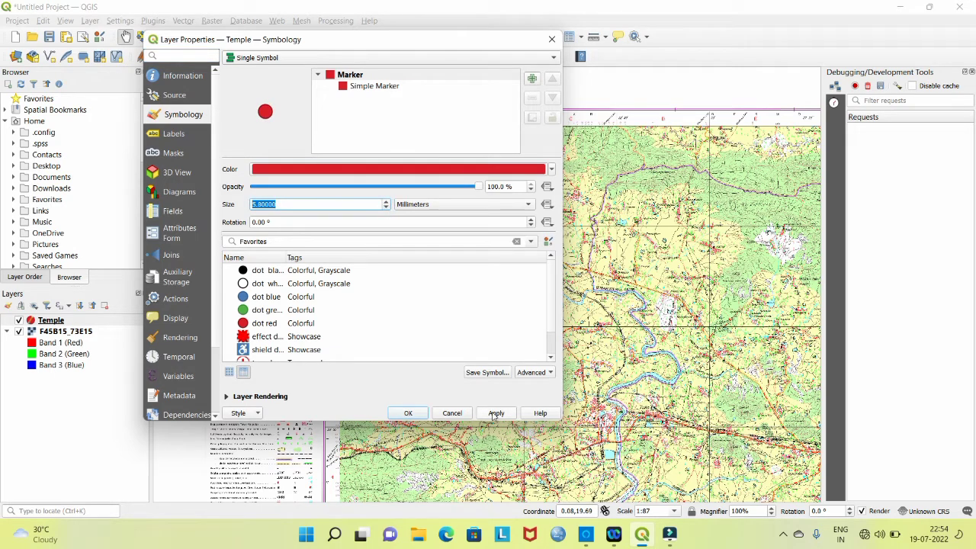
scroll(386, 209, down, 3)
scroll(387, 209, down, 1)
click(496, 412)
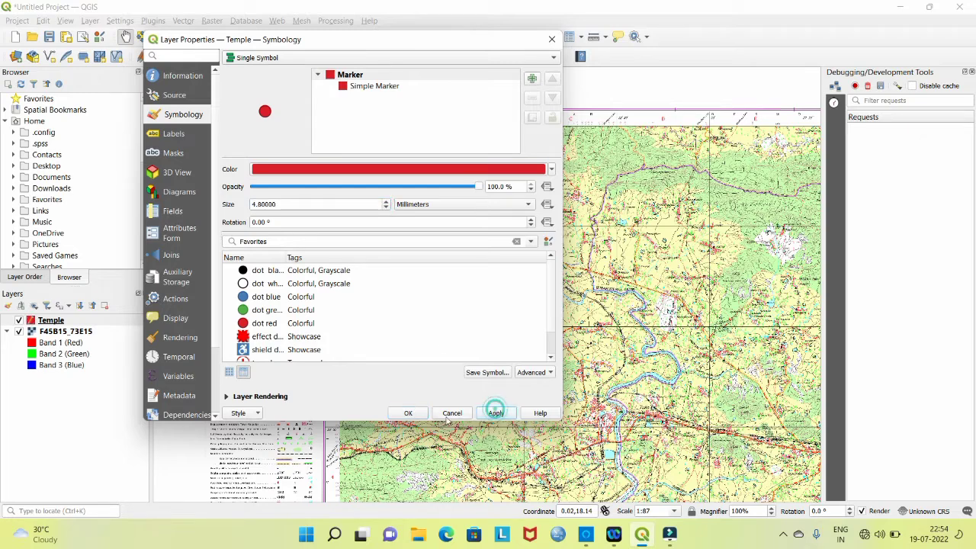
click(408, 412)
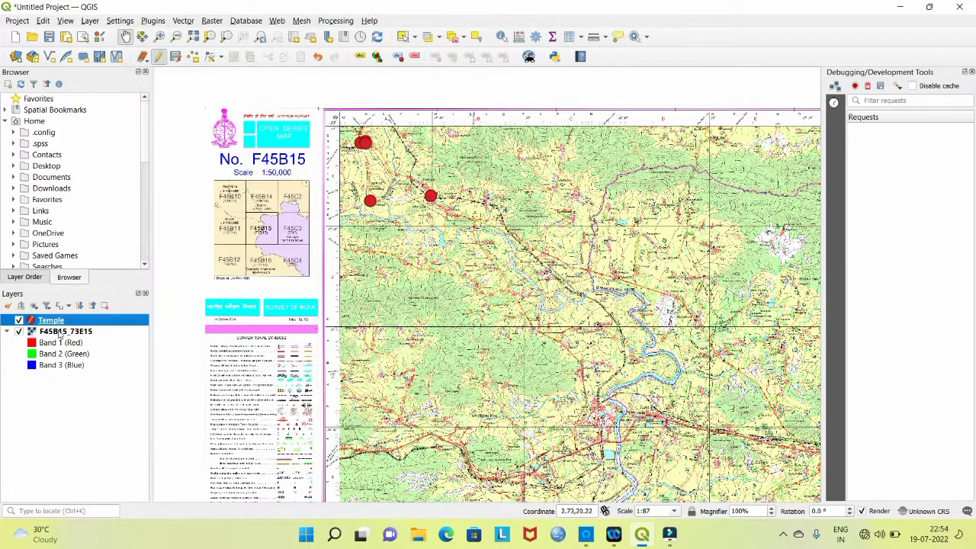
Set the Temple layer's marker size to 2.8 millimetres and apply the symbology.
double_click(38, 323)
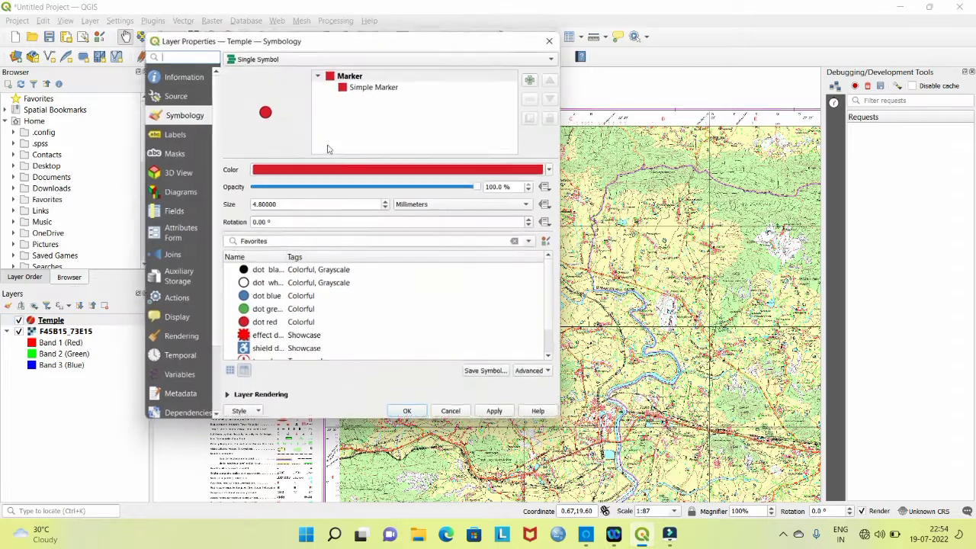
click(386, 208)
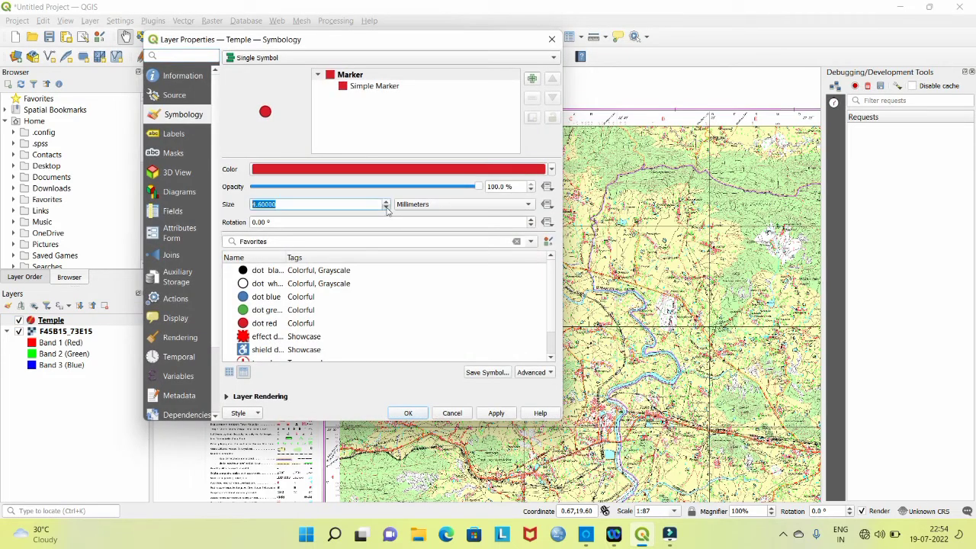
click(386, 207)
click(386, 208)
click(386, 208)
click(386, 208)
click(386, 208)
click(386, 208)
click(386, 208)
click(386, 208)
click(497, 412)
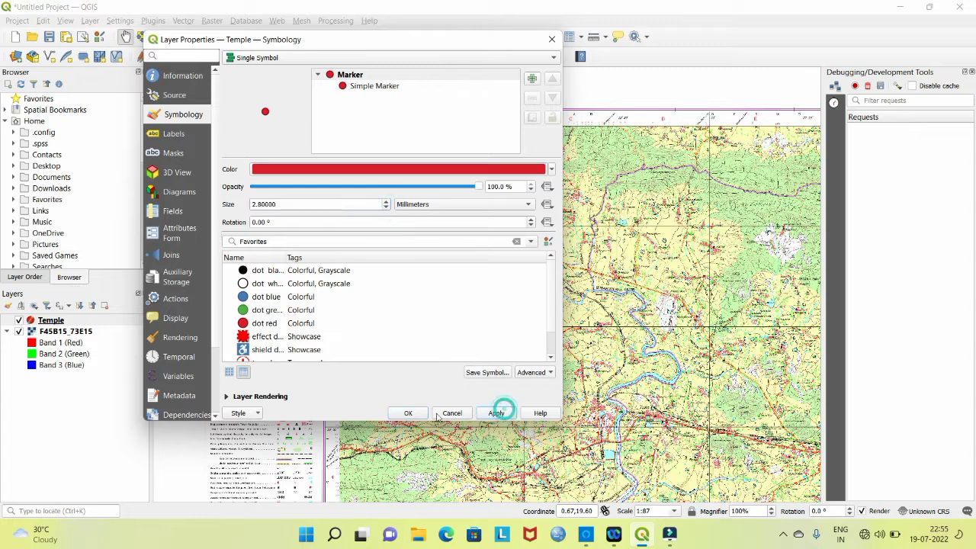
click(410, 414)
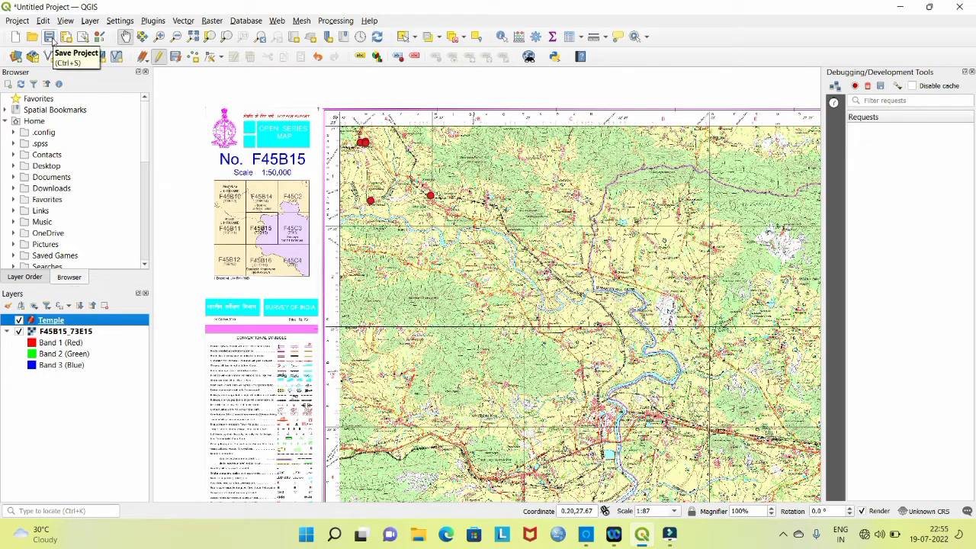
Save the project to the Desktop as a QGZ file named templeshp.
click(49, 38)
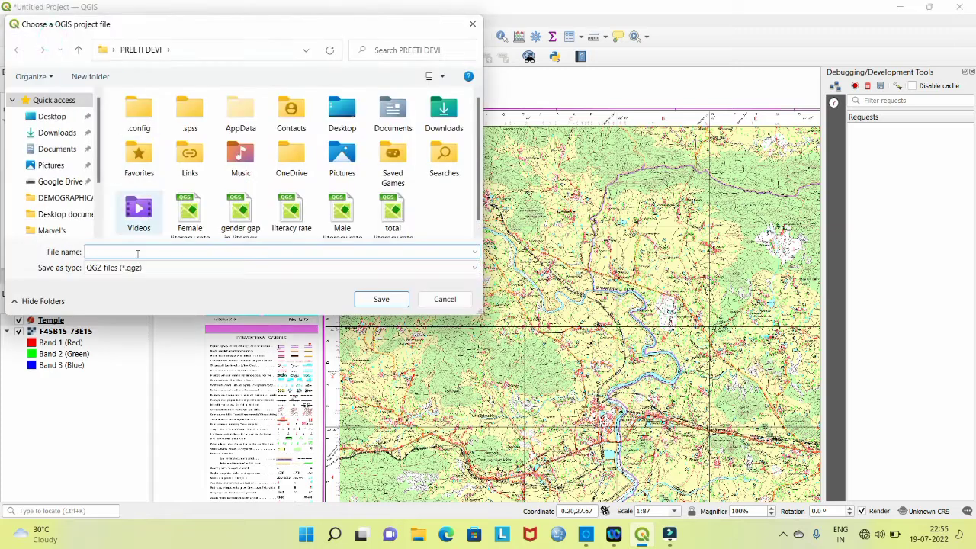
text(templeshp)
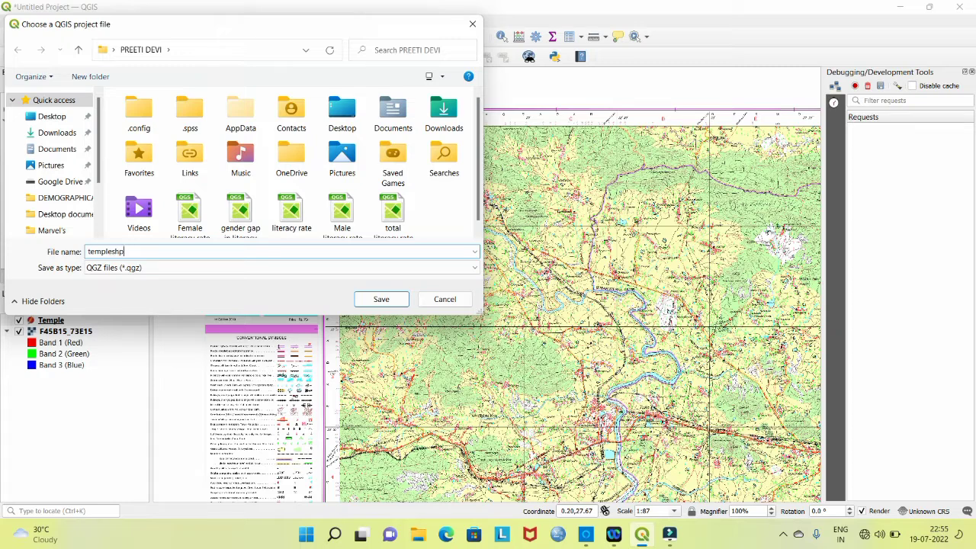
click(67, 115)
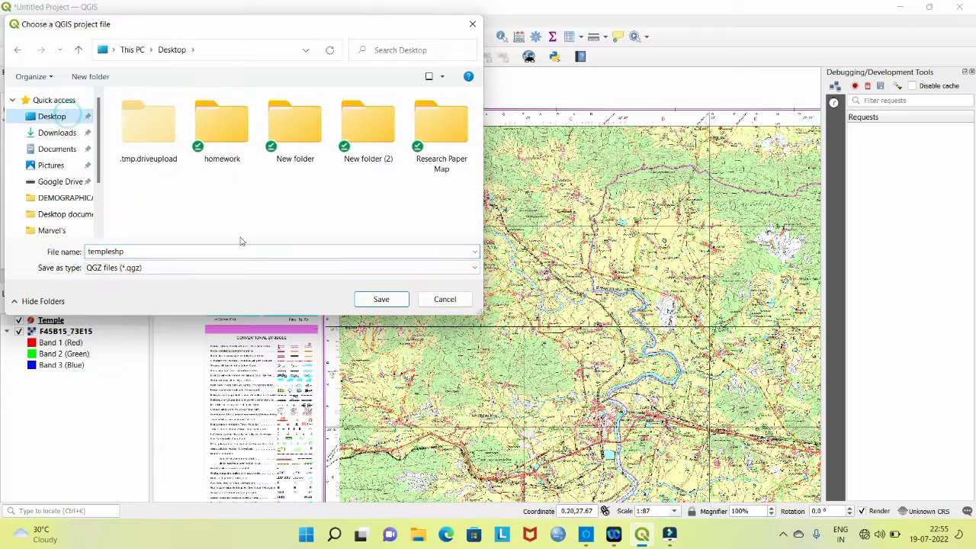
click(388, 301)
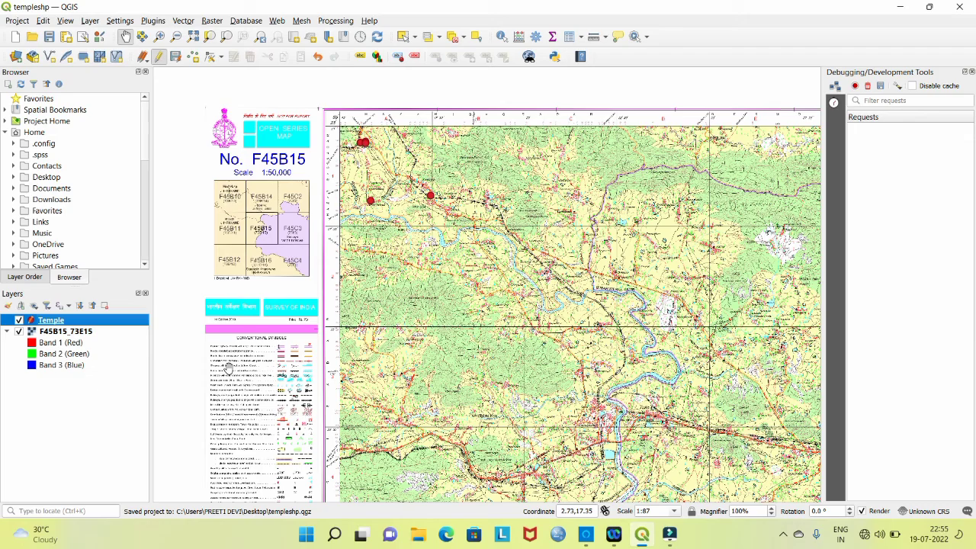
drag(462, 397, 399, 352)
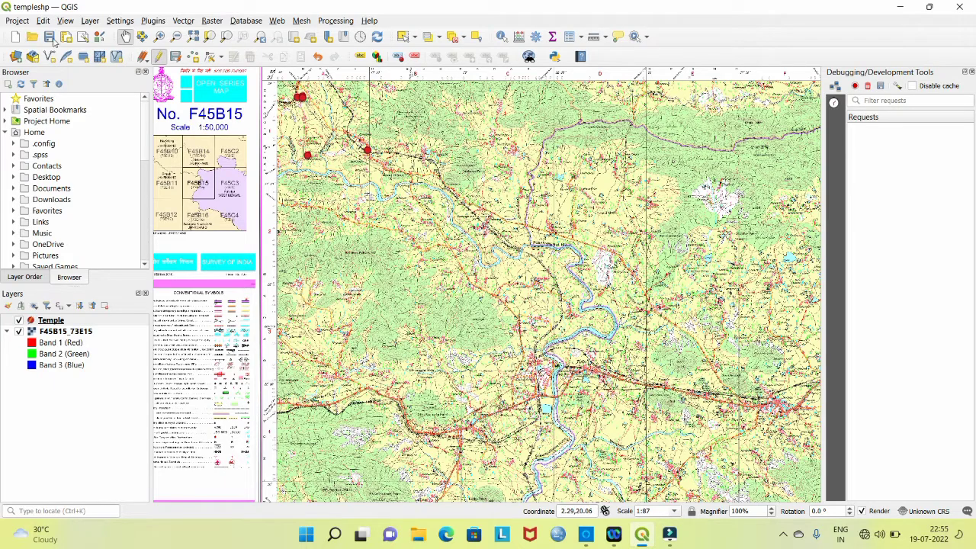
click(16, 21)
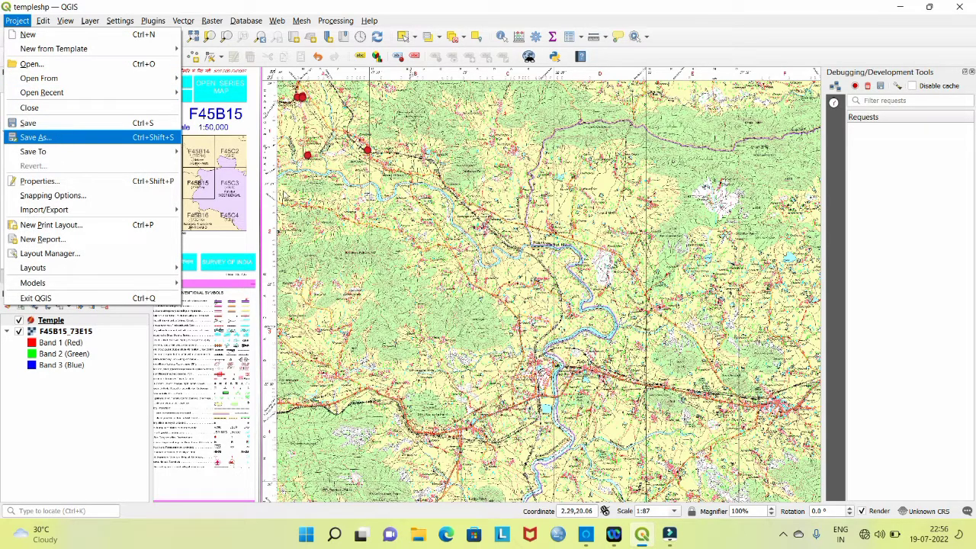
click(343, 174)
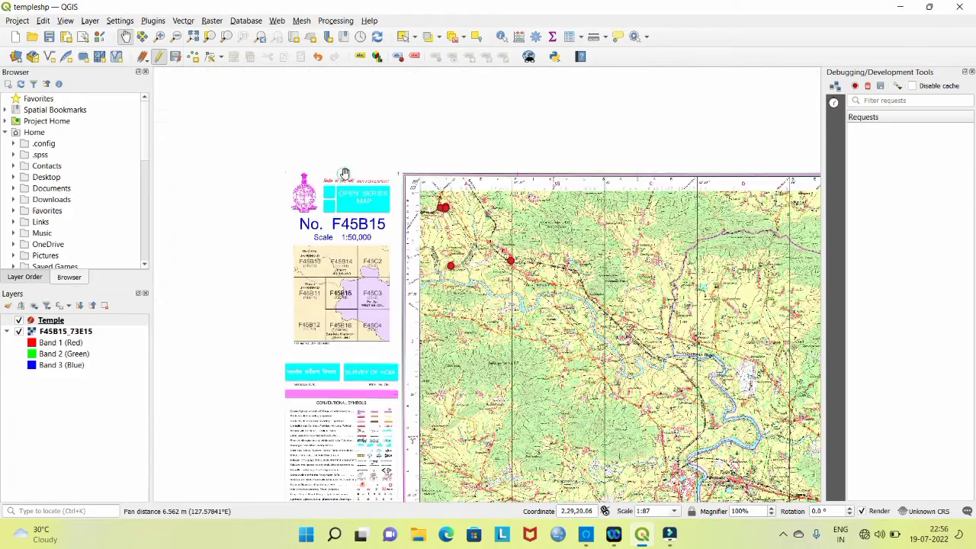
drag(473, 246, 415, 219)
scroll(418, 219, up, 4)
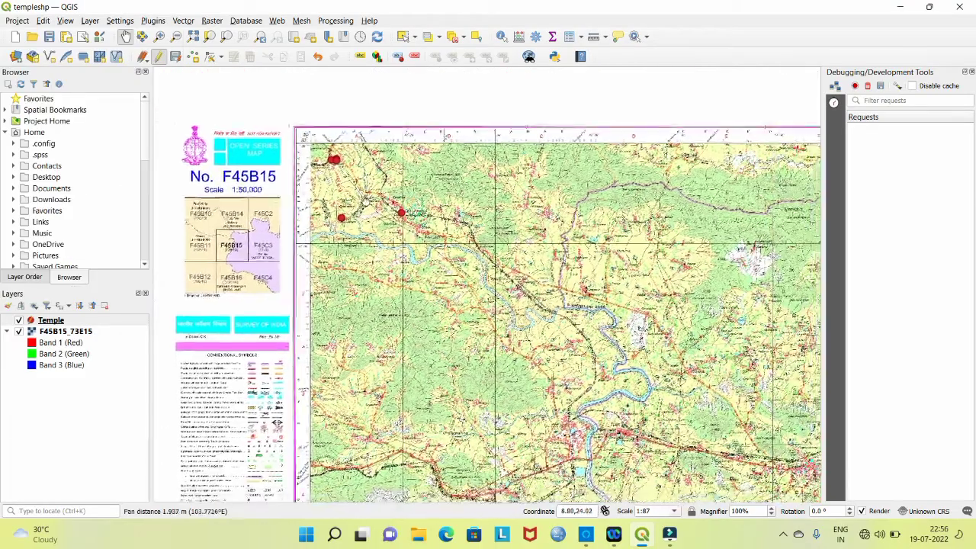
scroll(425, 221, down, 3)
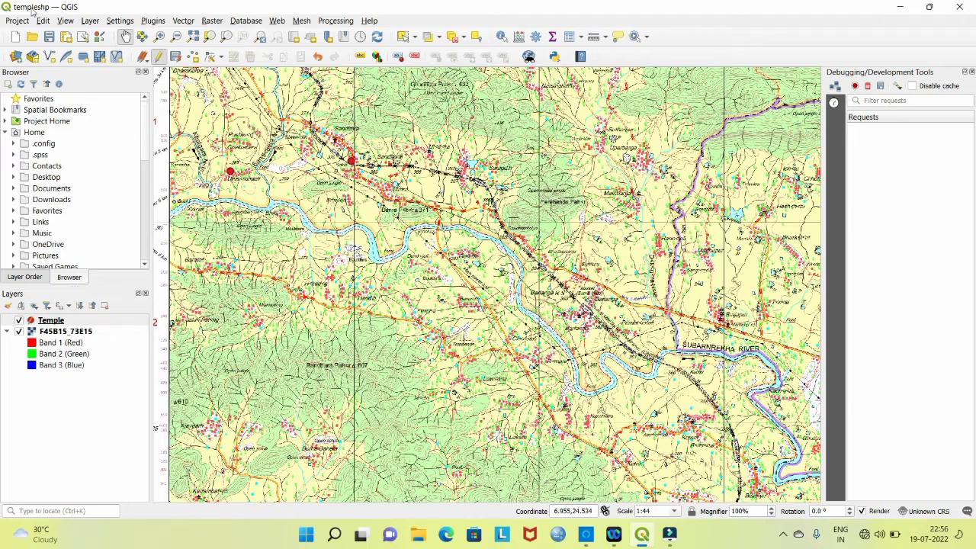
scroll(450, 206, down, 1)
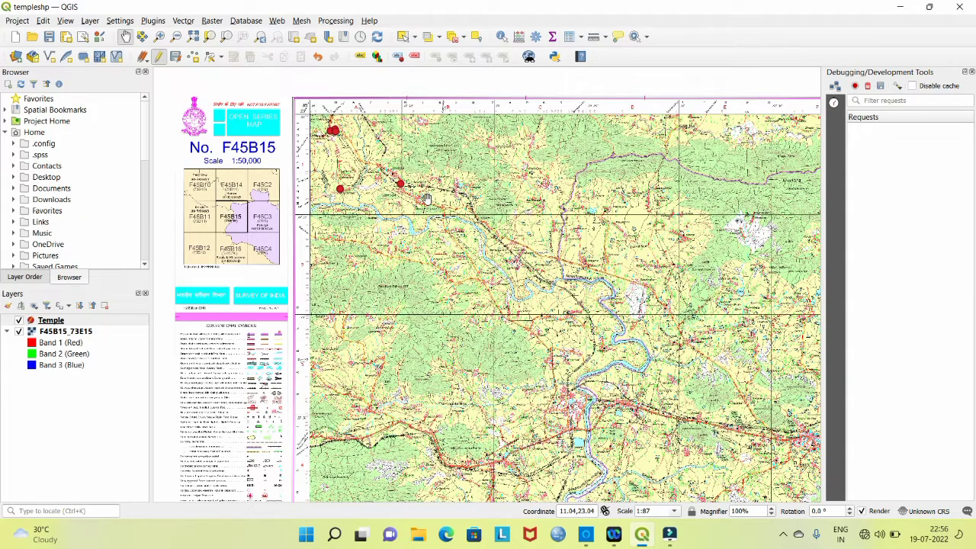
scroll(400, 201, up, 2)
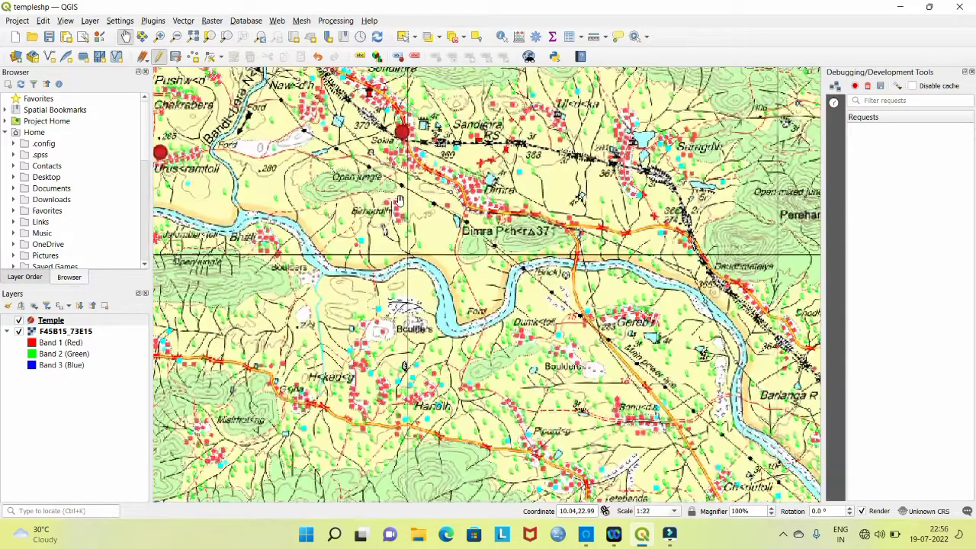